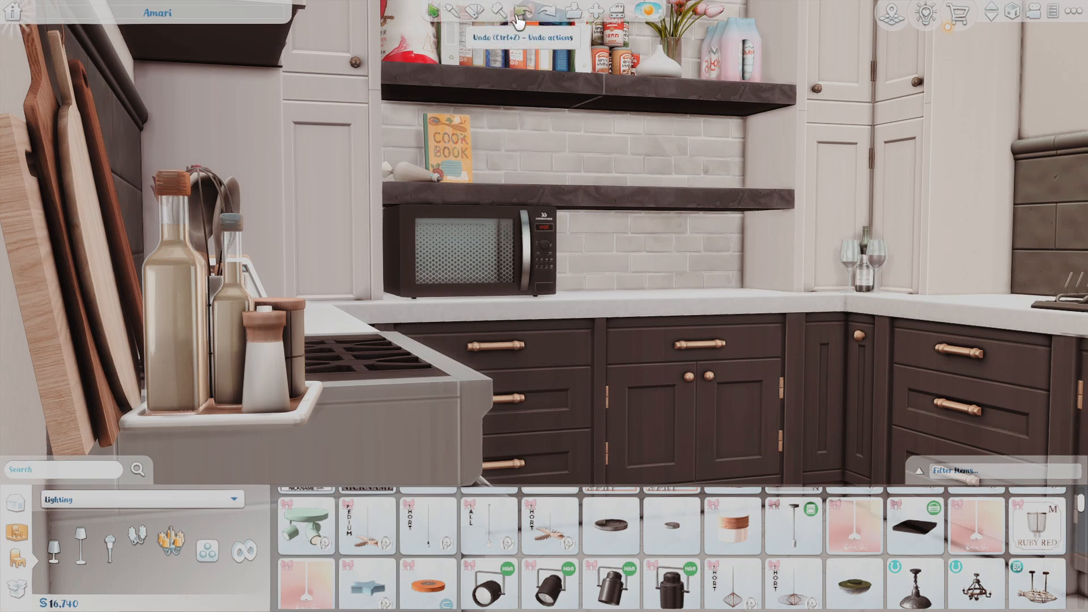
Redo the removed books, plant and first plate stack on the lower shelf, showing the stages in the interface-free camera view.
{"action": "left_click", "coordinate": [522, 12]}
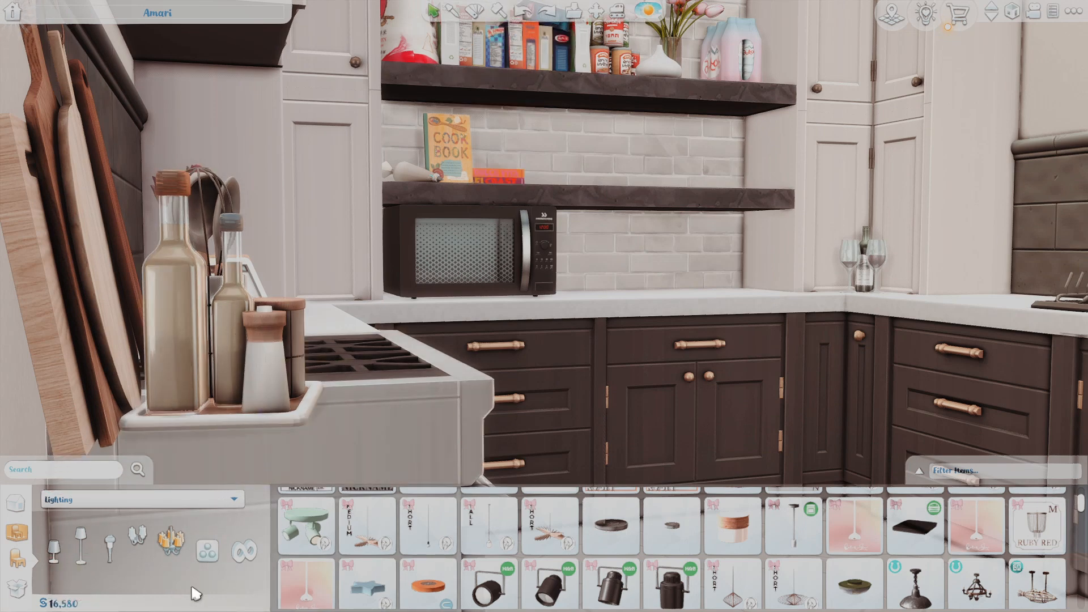
{"action": "key", "text": "Tab"}
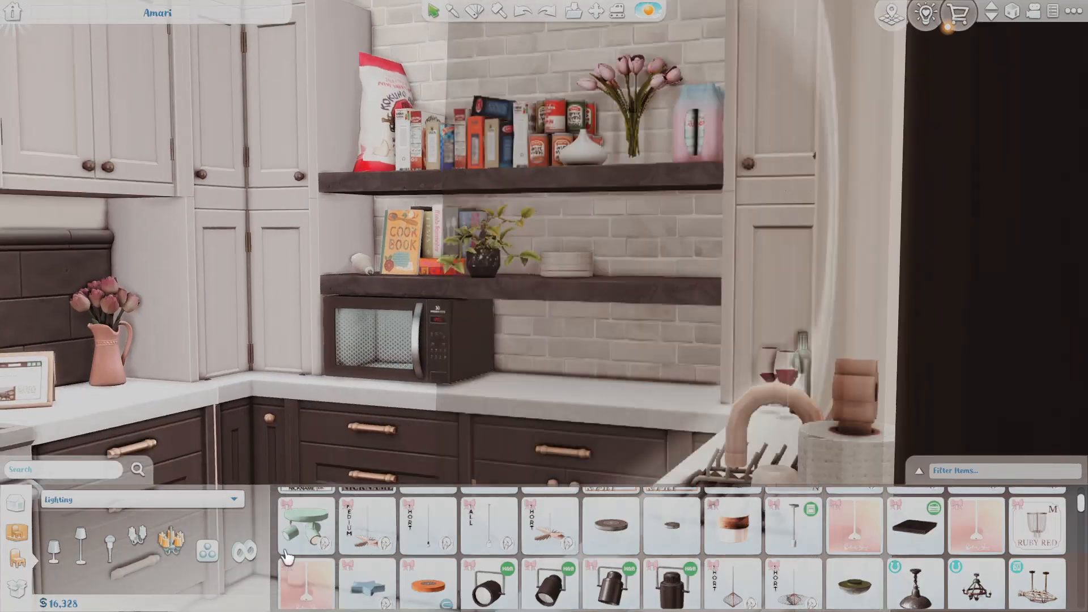
{"action": "left_click", "coordinate": [547, 12]}
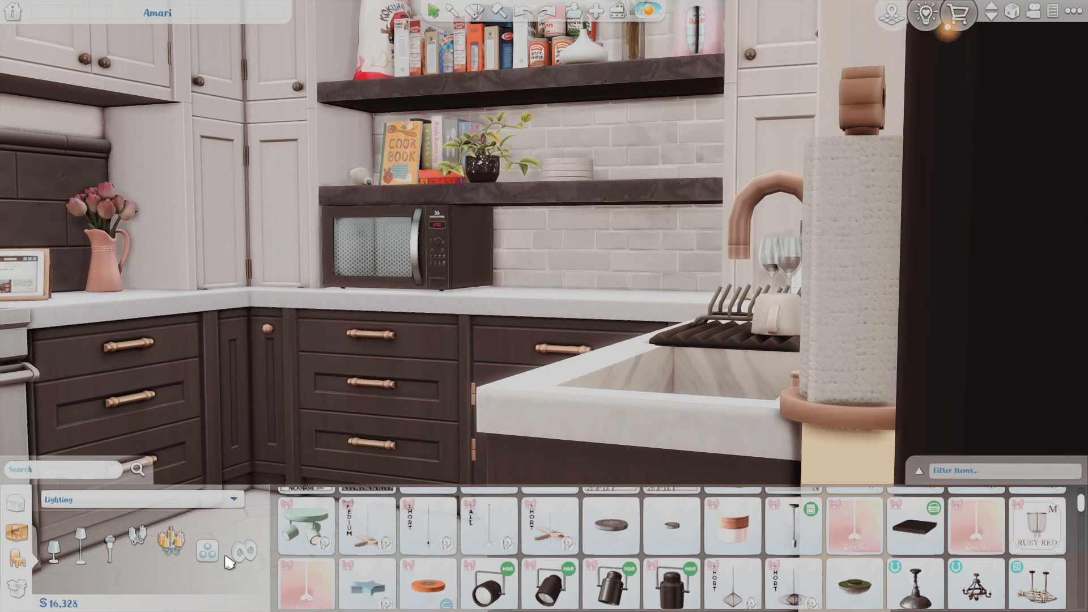
{"action": "key", "text": "Tab"}
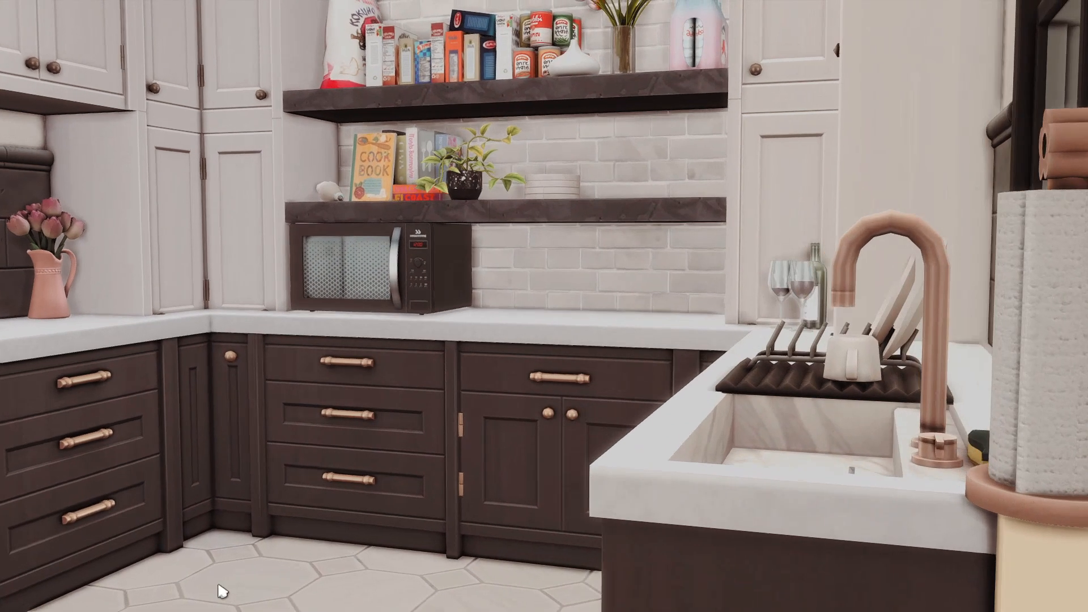
Redo the remaining plate stacks and the first glasses on the lower shelf, framing the shelves in the camera view between additions.
{"action": "key", "text": "w"}
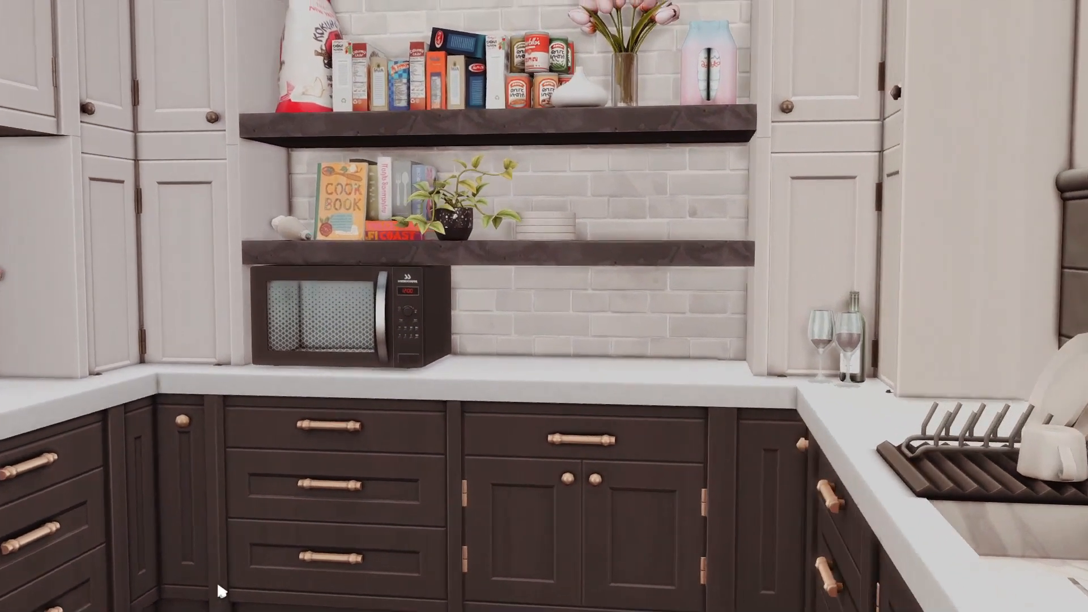
{"action": "key", "text": "d"}
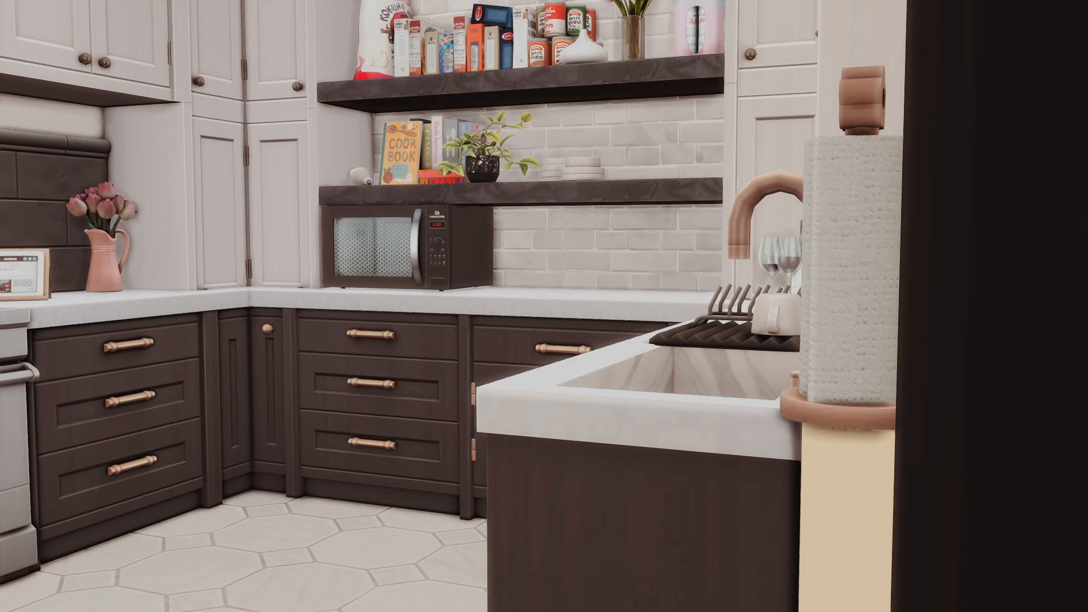
{"action": "key", "text": "w"}
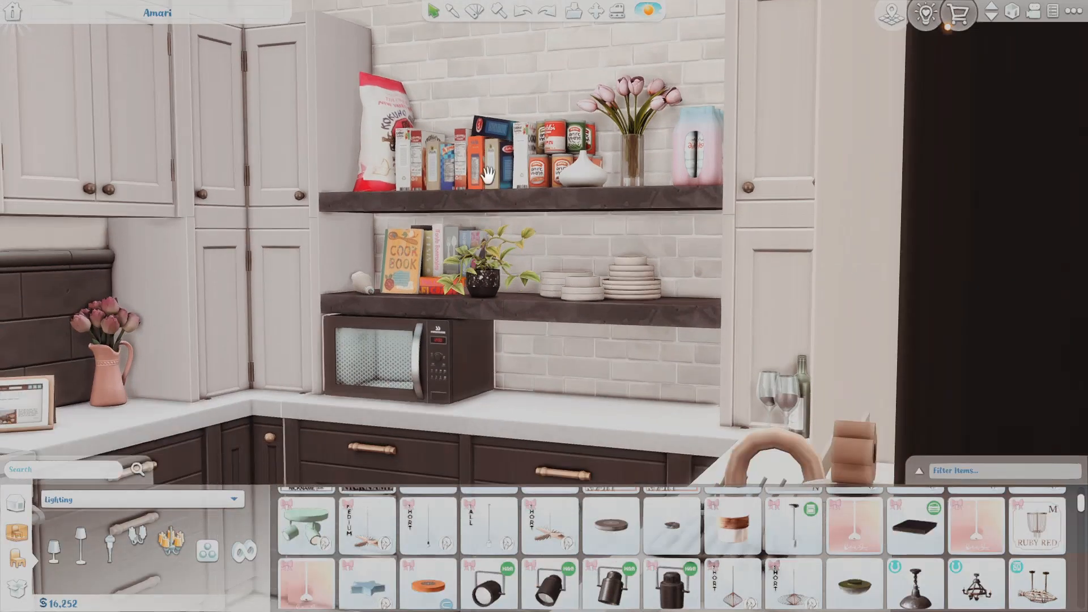
{"action": "key", "text": "Tab"}
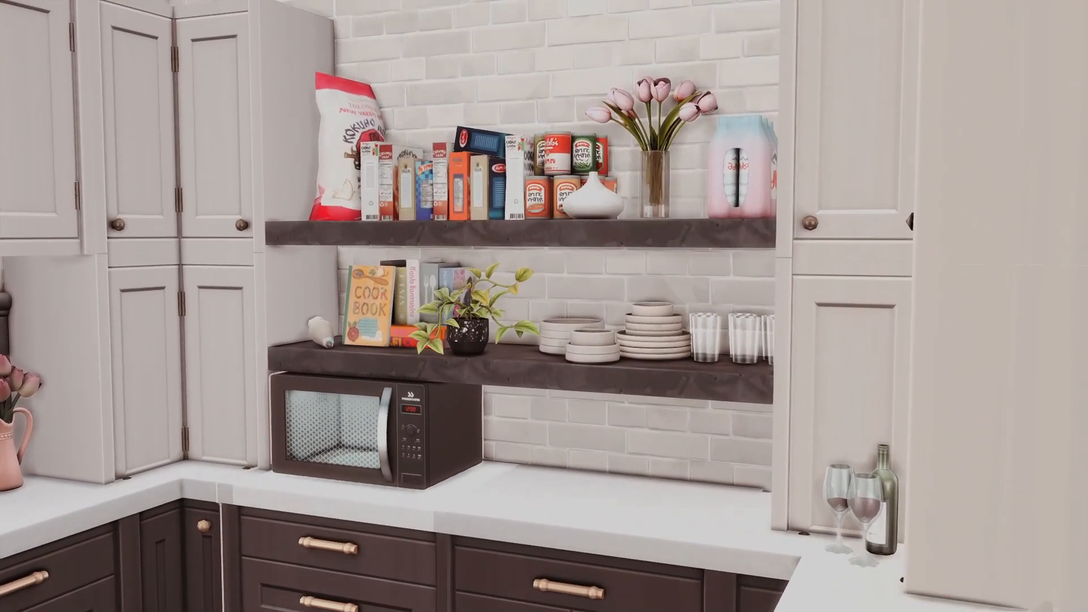
{"action": "key", "text": "Tab"}
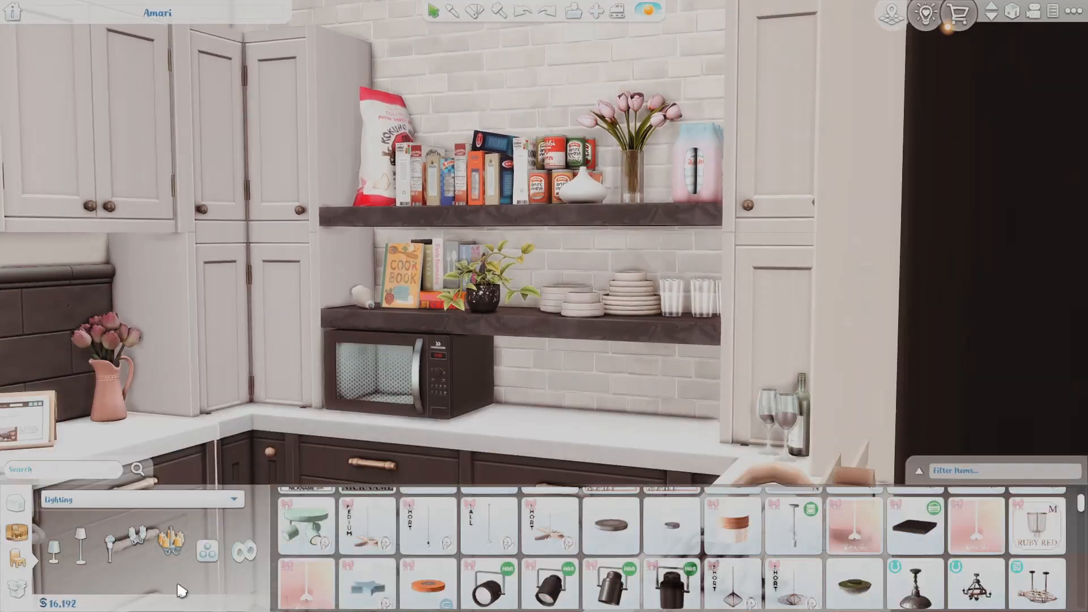
Redo the last glasses, the wire basket and the coffee maker, showing each stage in the interface-free camera view.
{"action": "left_click", "coordinate": [525, 15]}
{"action": "key", "text": "Tab"}
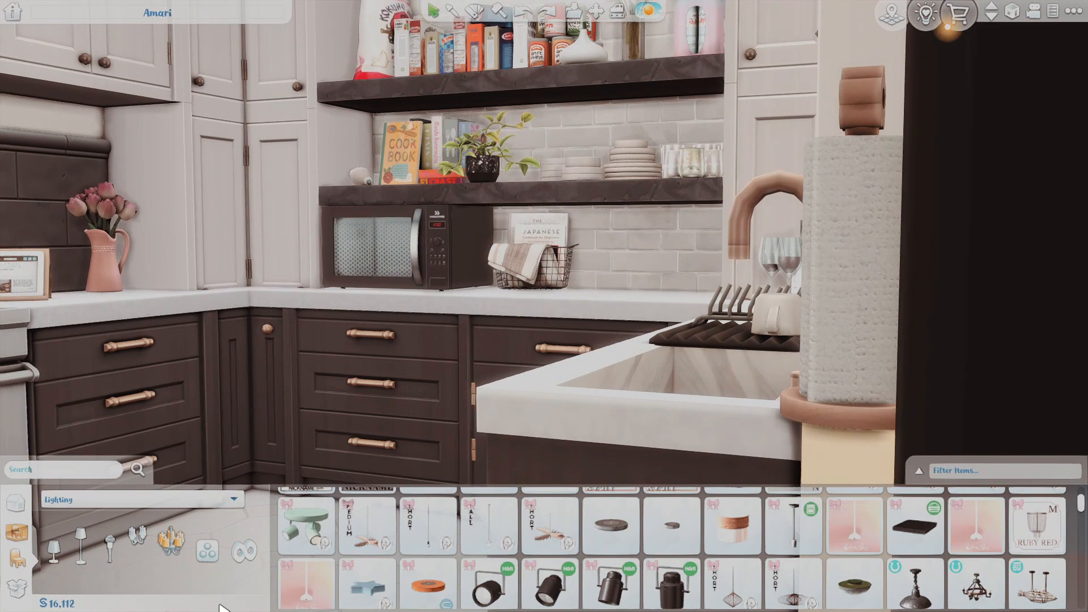
{"action": "key", "text": "Tab"}
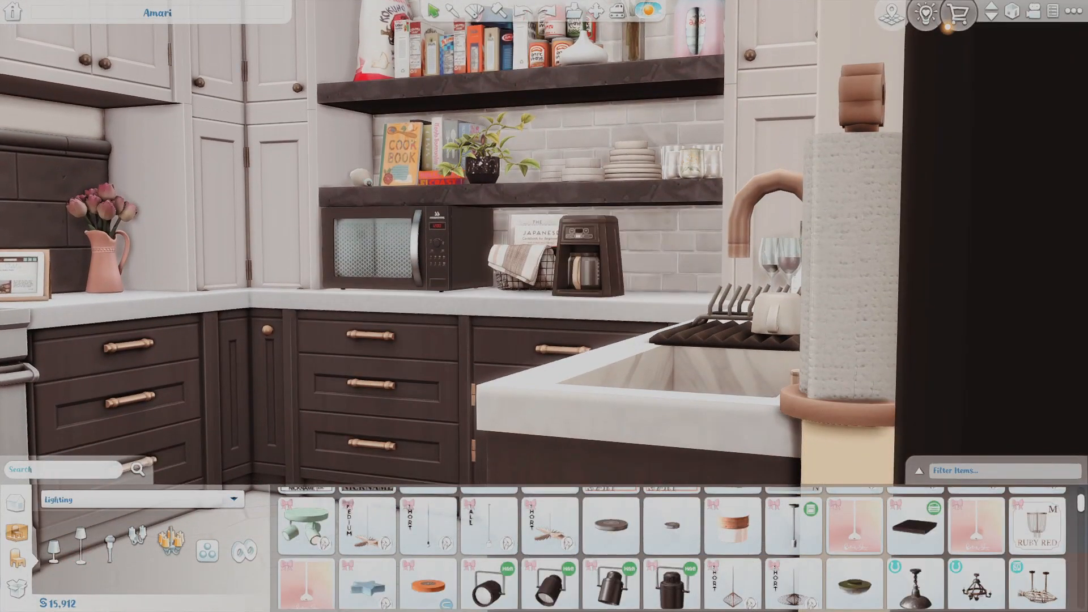
{"action": "key", "text": "Tab"}
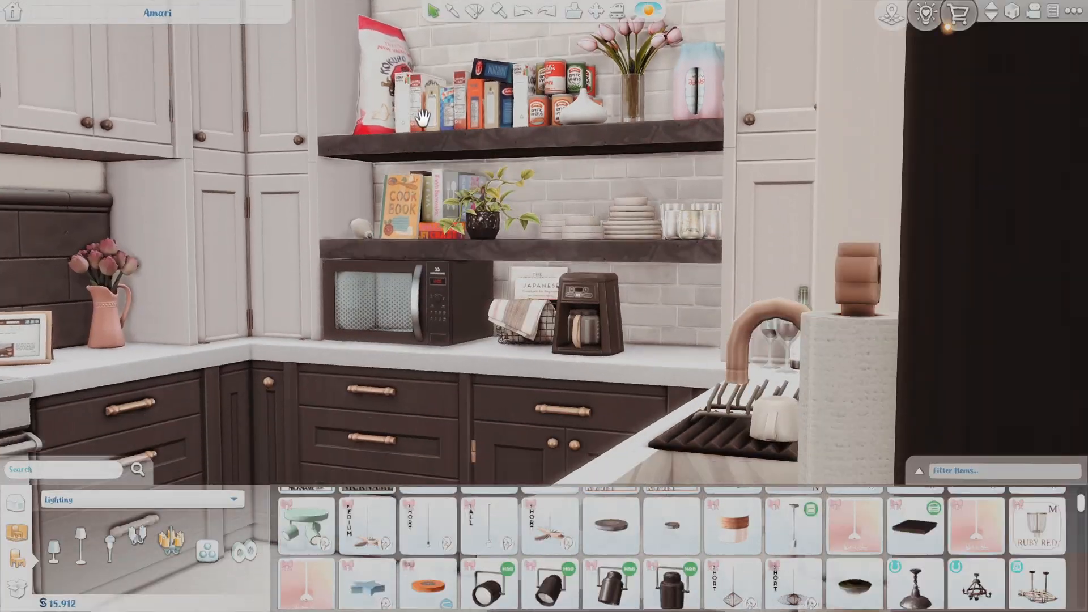
{"action": "key", "text": "Tab"}
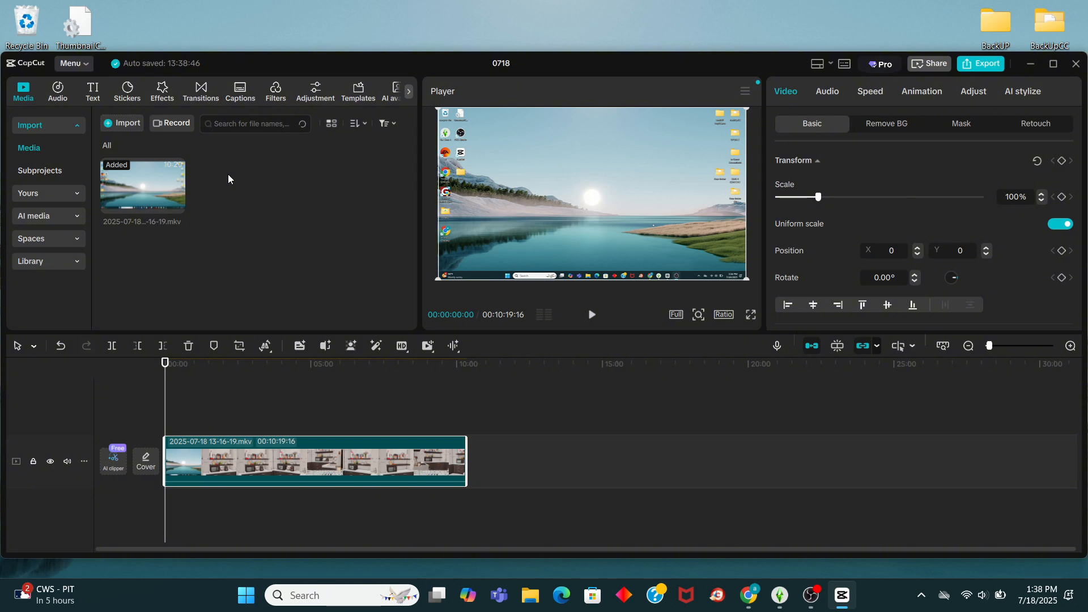
{"action": "left_click", "coordinate": [124, 127]}
{"action": "scroll", "coordinate": [97, 284], "scroll_direction": "down", "scroll_amount": 3}
{"action": "scroll", "coordinate": [104, 238], "scroll_direction": "up", "scroll_amount": 2}
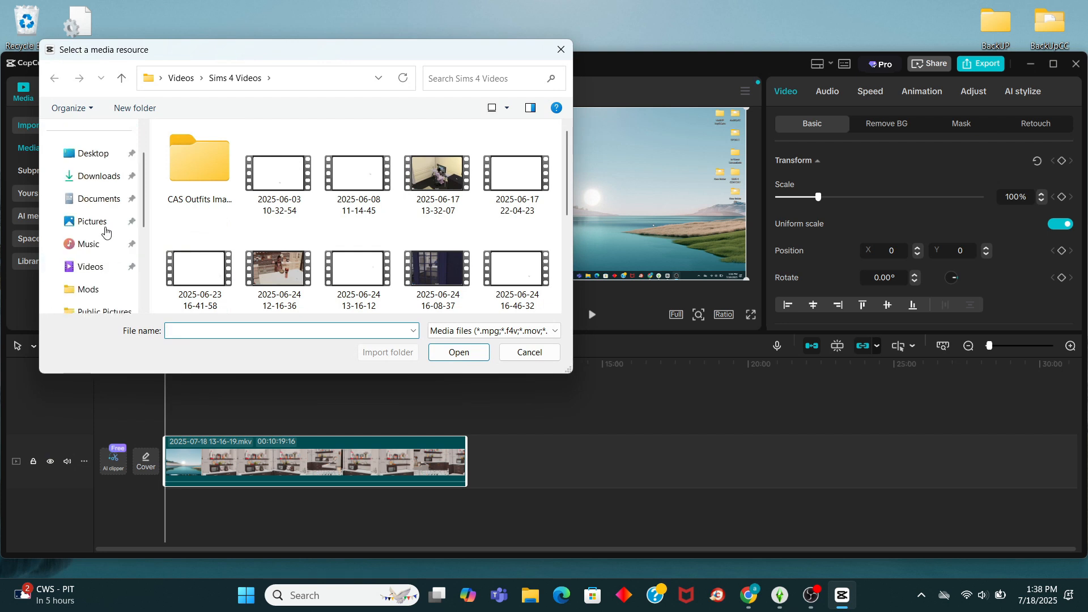
{"action": "left_click", "coordinate": [91, 266]}
{"action": "double_click", "coordinate": [282, 170]}
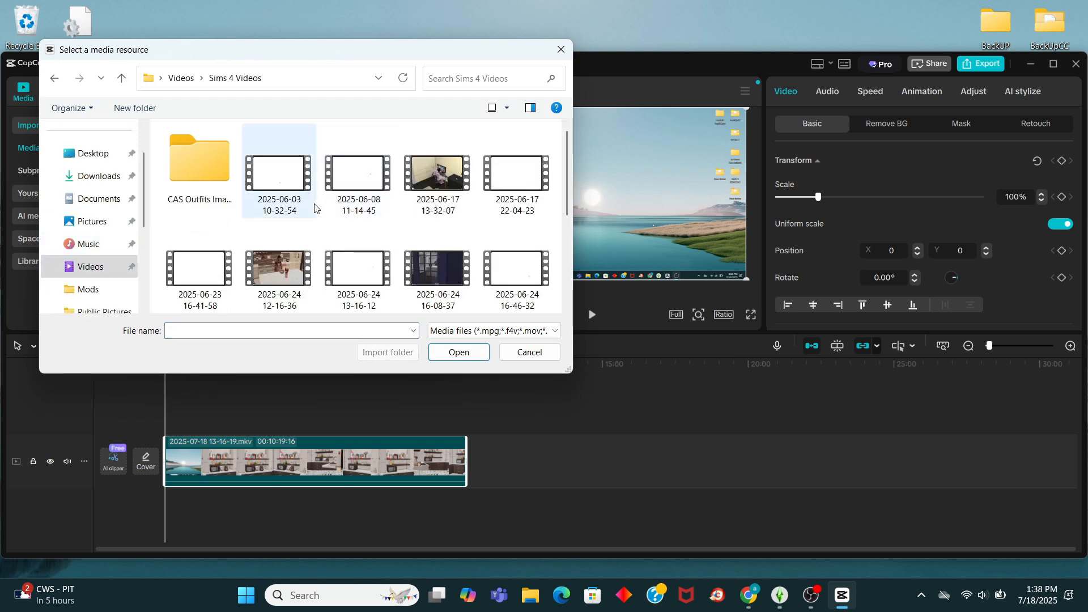
{"action": "scroll", "coordinate": [230, 272], "scroll_direction": "down", "scroll_amount": 3}
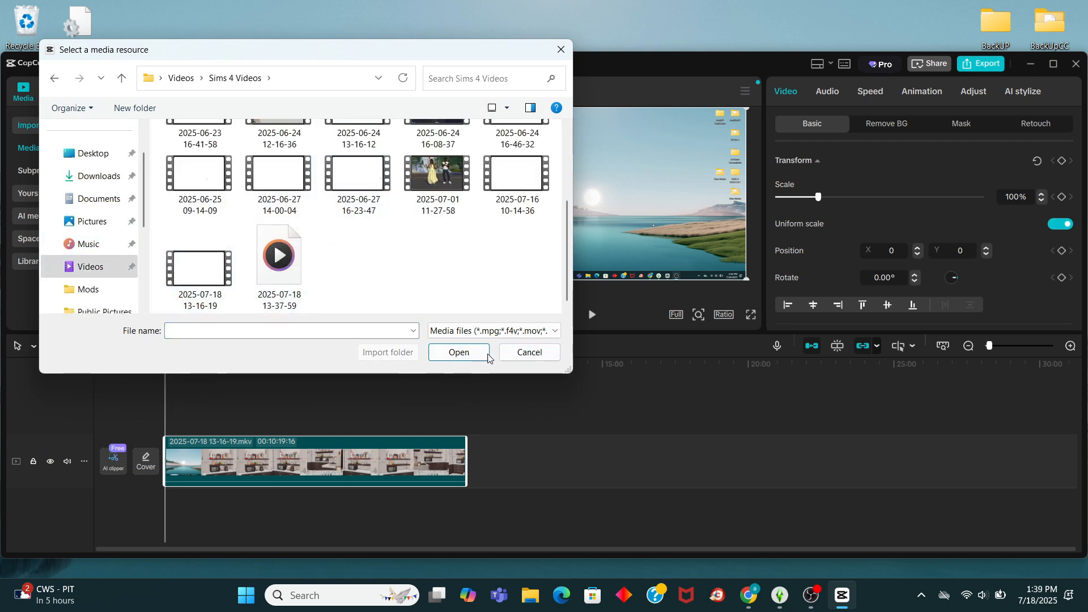
{"action": "left_click", "coordinate": [561, 49]}
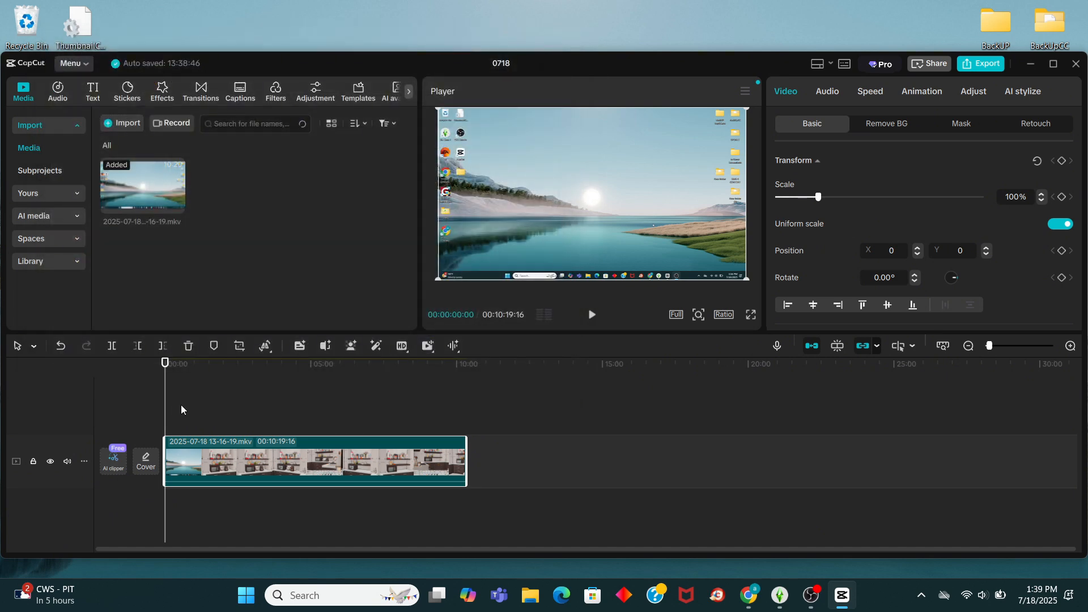
Split the recording at 00:04:20:27 and delete the portion before the cut.
{"action": "left_click_drag", "start_coordinate": [165, 399], "coordinate": [210, 404]}
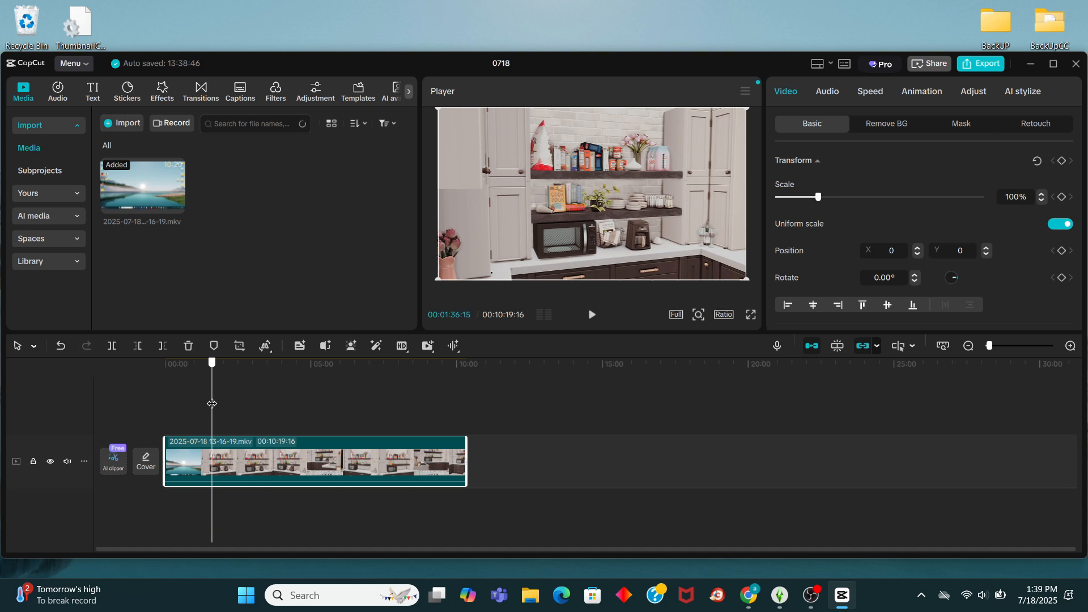
{"action": "left_click_drag", "start_coordinate": [212, 404], "coordinate": [292, 428]}
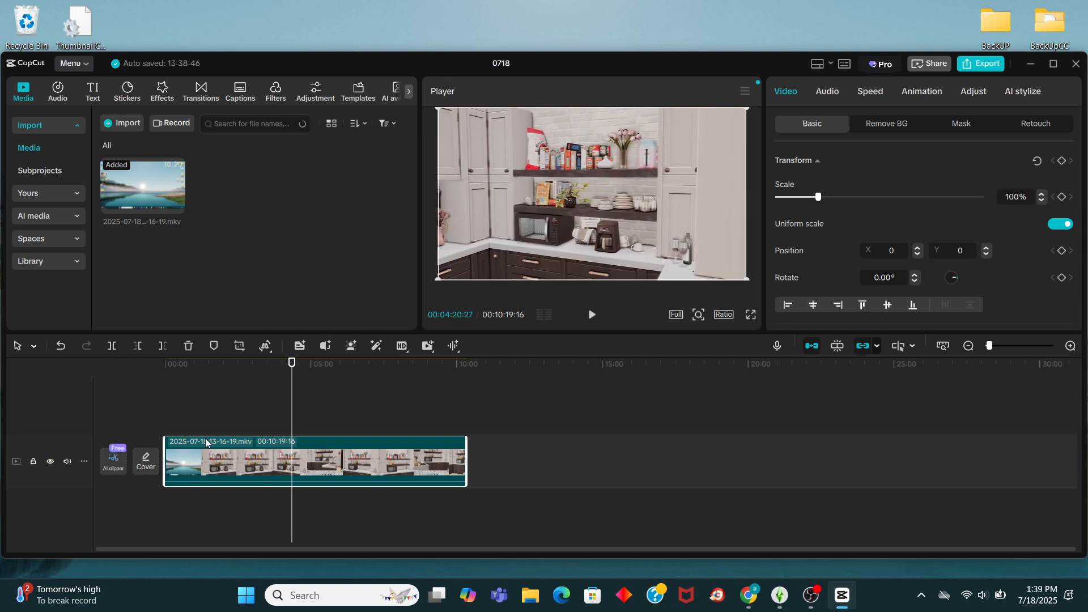
{"action": "left_click", "coordinate": [111, 346]}
{"action": "left_click", "coordinate": [180, 453]}
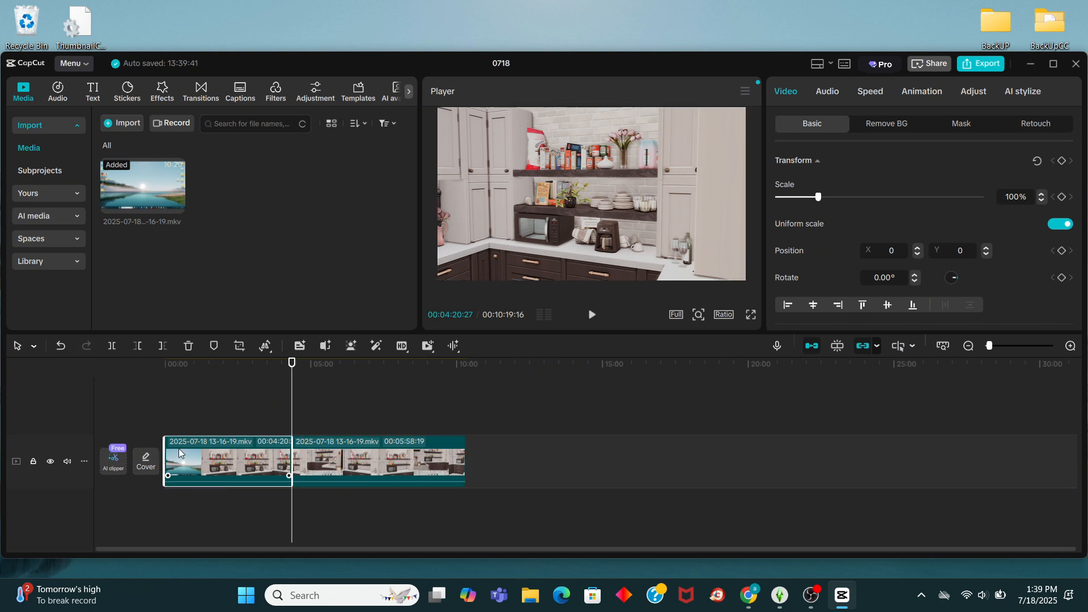
{"action": "left_click", "coordinate": [188, 346]}
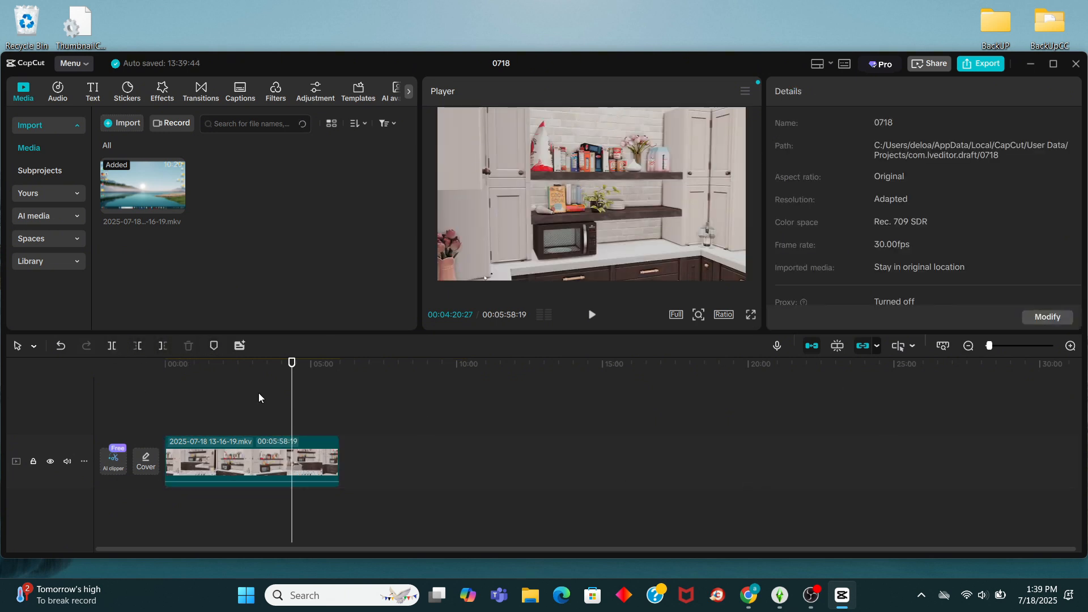
Play the clip from the start with the timeline enlarged and split it at 00:00:06:01, just before the game interface appears.
{"action": "left_click", "coordinate": [113, 390]}
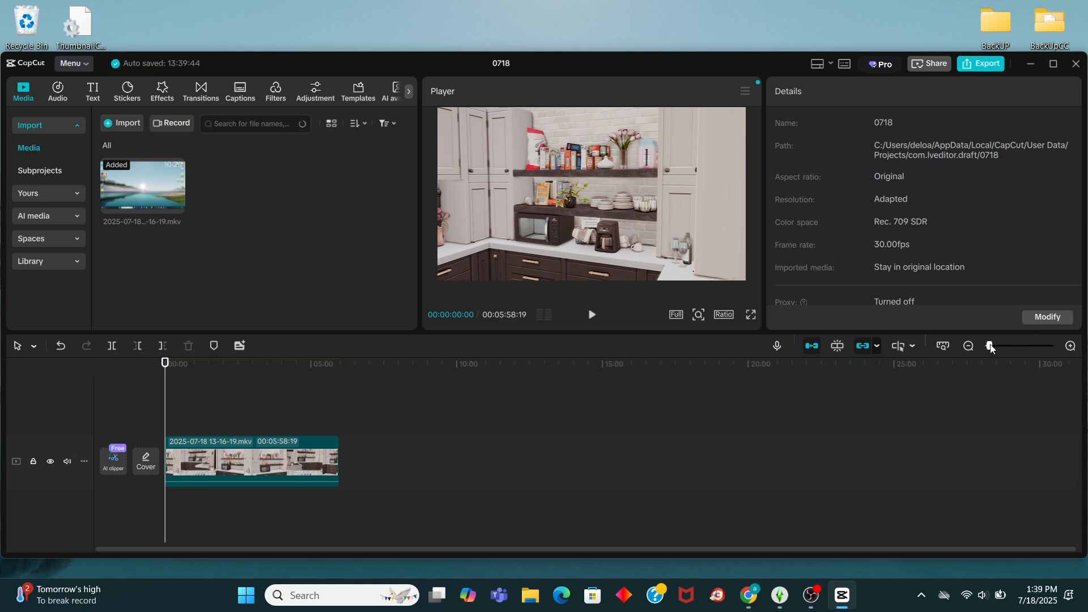
{"action": "left_click_drag", "start_coordinate": [990, 348], "coordinate": [1012, 351]}
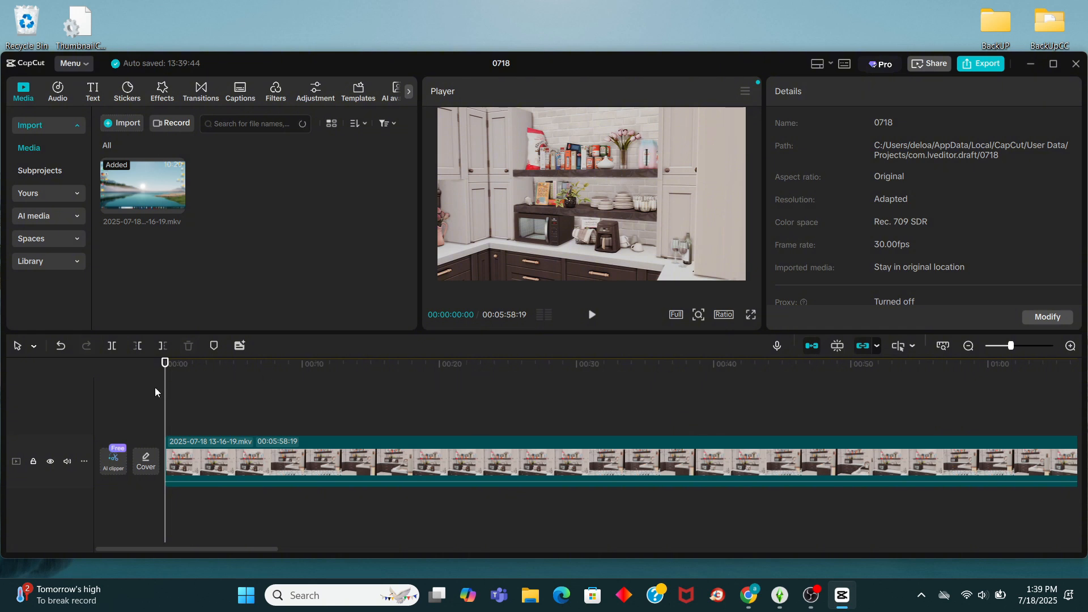
{"action": "left_click", "coordinate": [592, 316]}
{"action": "left_click", "coordinate": [593, 316]}
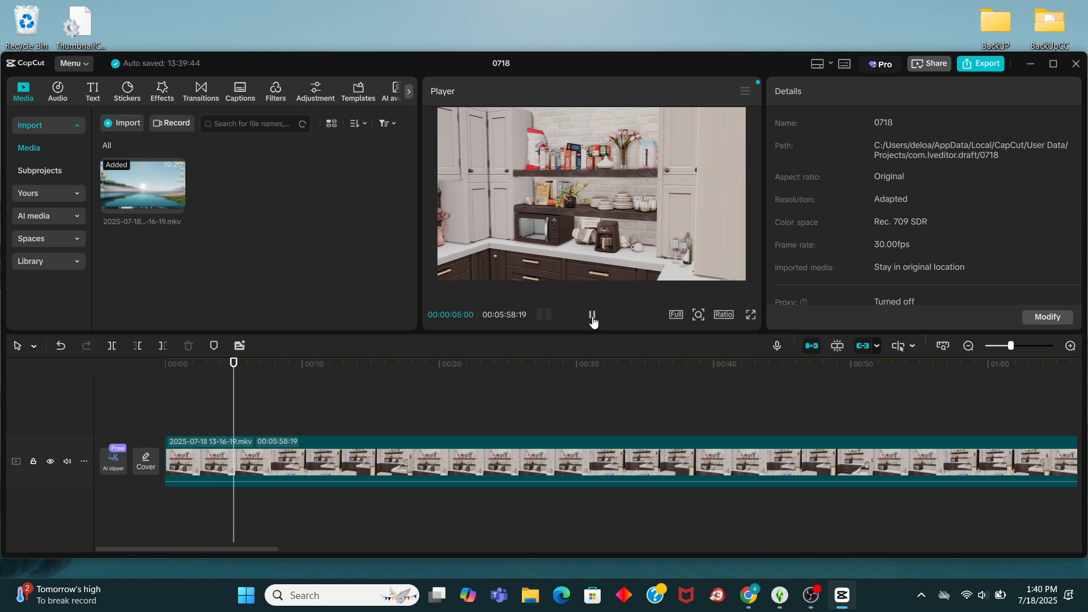
{"action": "left_click", "coordinate": [593, 316]}
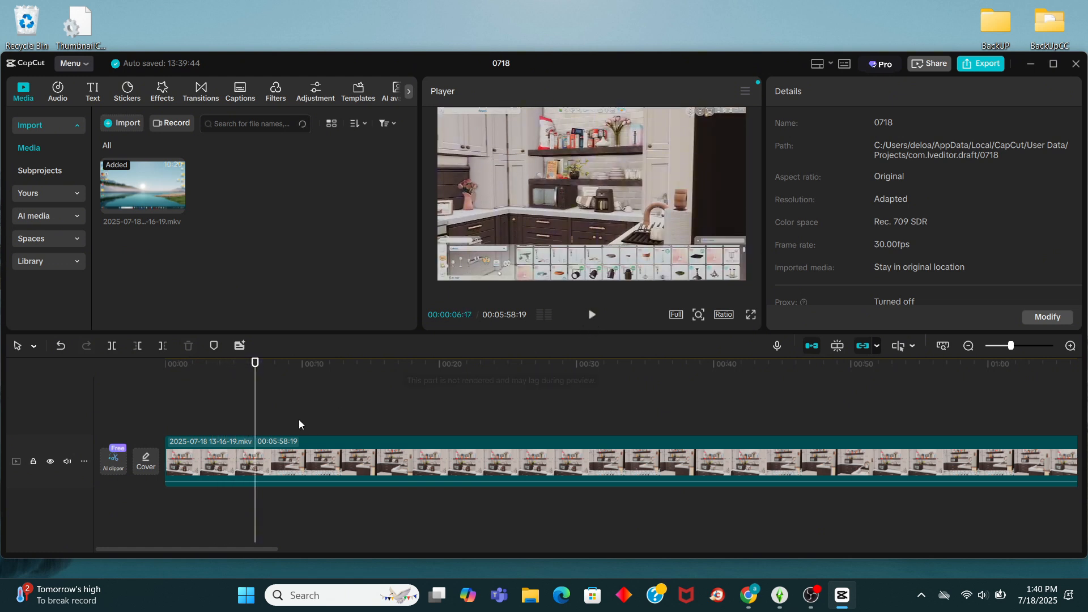
{"action": "left_click_drag", "start_coordinate": [253, 407], "coordinate": [247, 406]}
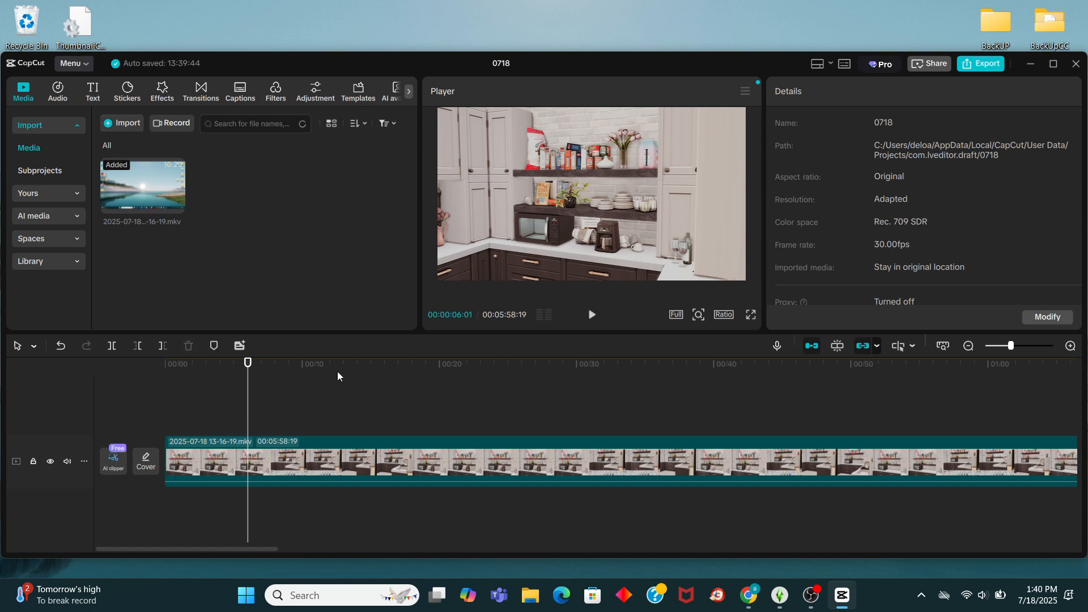
{"action": "left_click", "coordinate": [111, 348]}
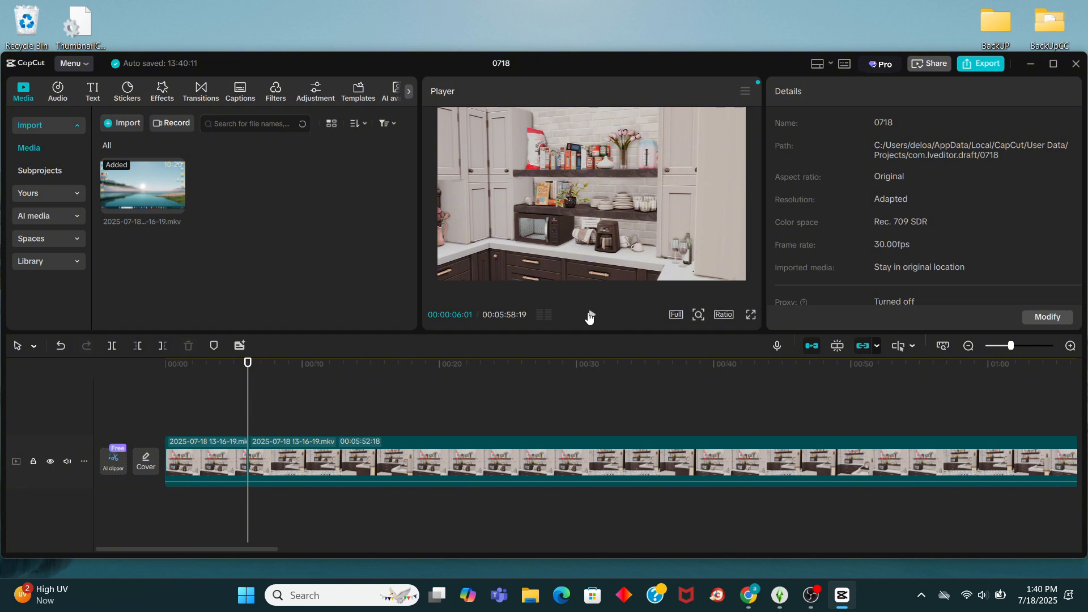
Split the clip at 00:00:16:06, where the clean kitchen shot returns, and delete the middle segment between the two cuts.
{"action": "left_click", "coordinate": [591, 316]}
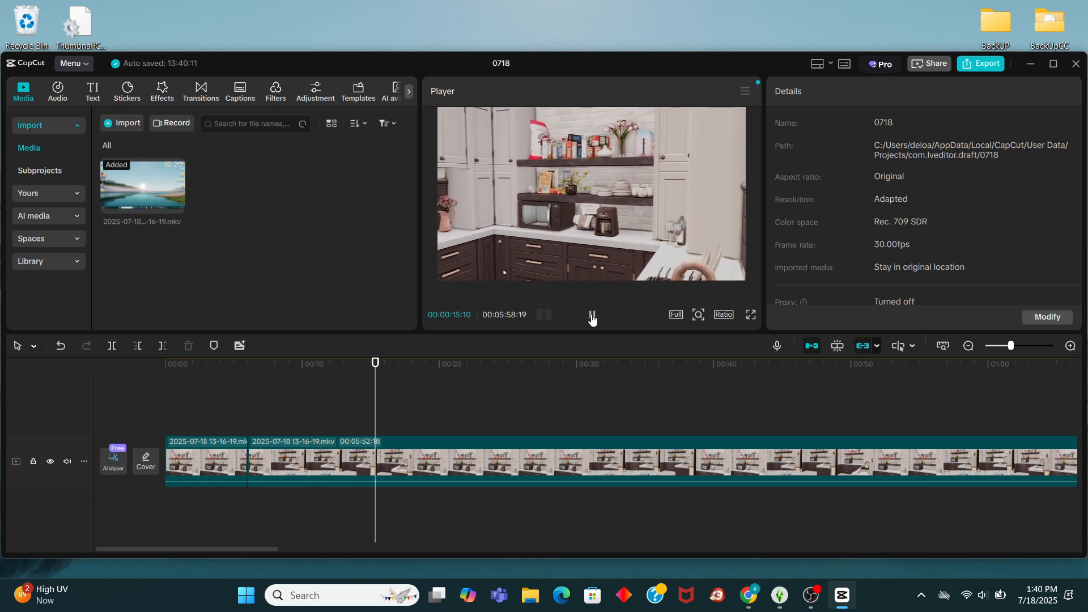
{"action": "left_click", "coordinate": [592, 315]}
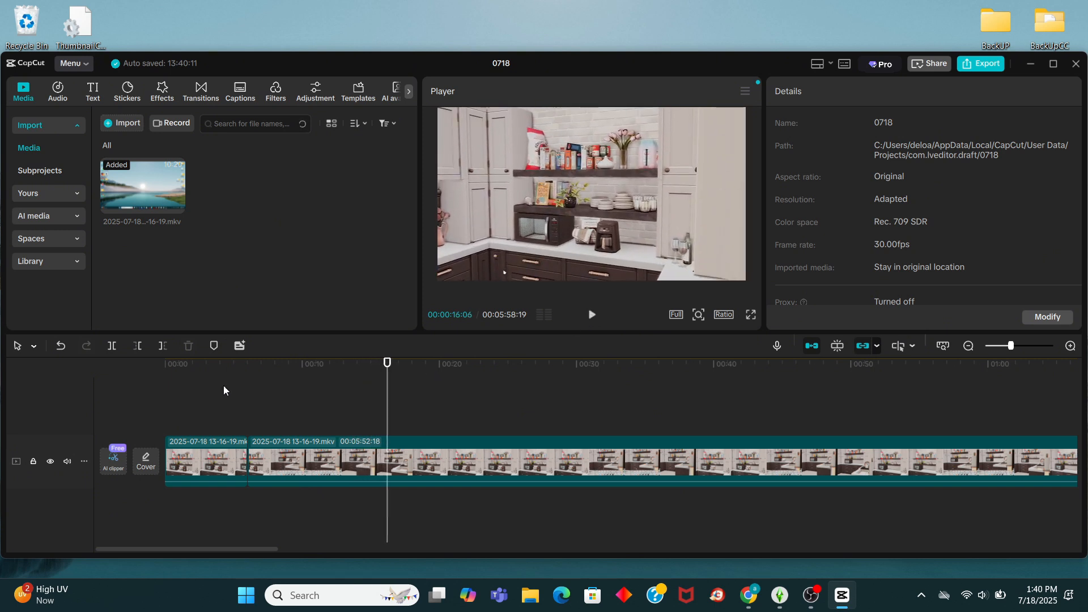
{"action": "left_click", "coordinate": [112, 346]}
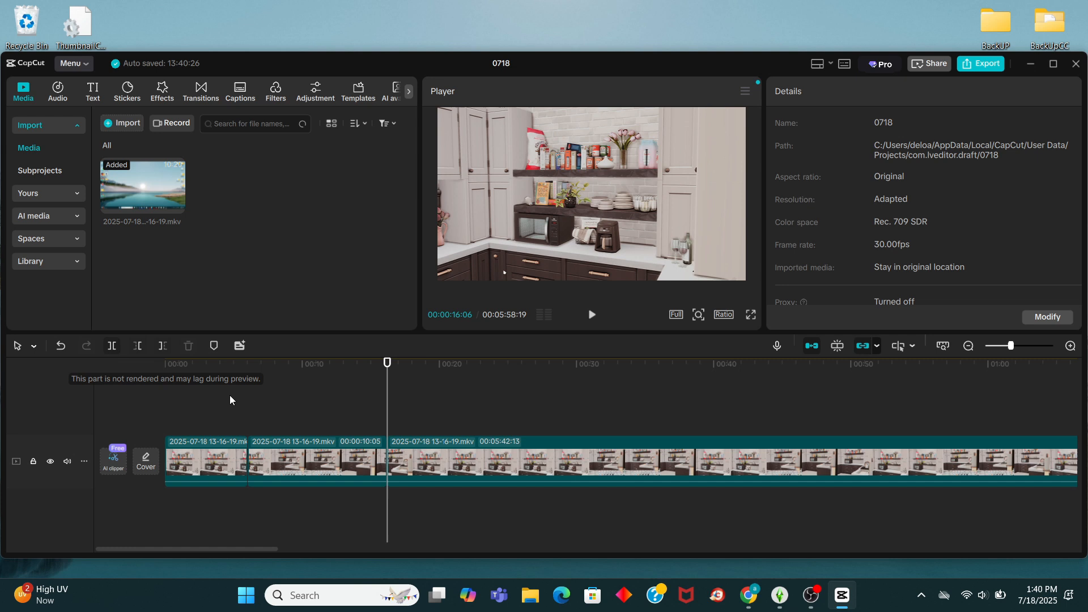
{"action": "left_click", "coordinate": [294, 460]}
{"action": "left_click_drag", "start_coordinate": [387, 396], "coordinate": [350, 382]}
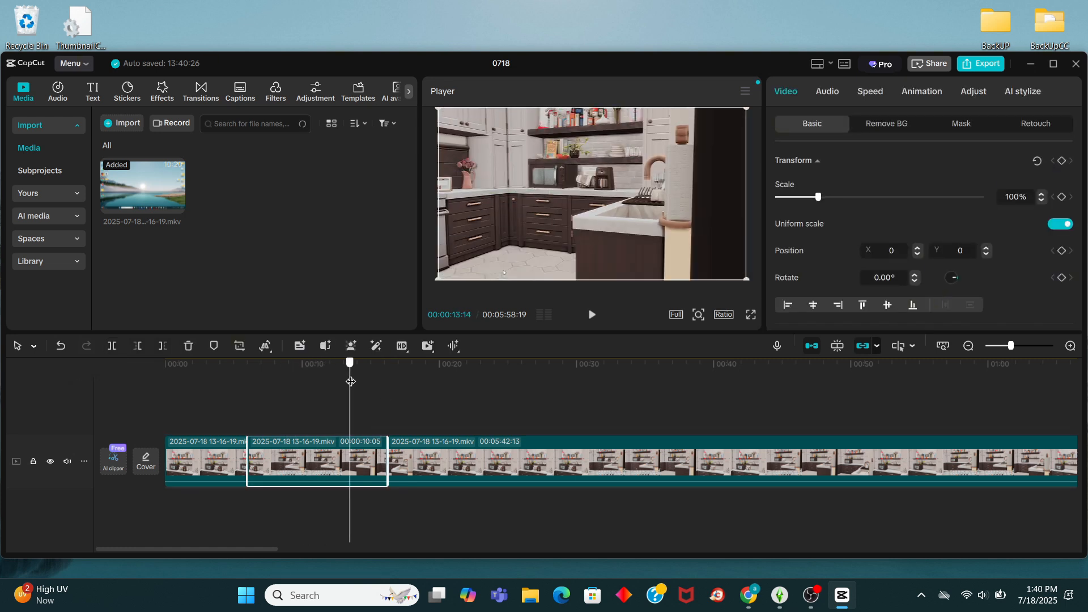
{"action": "left_click", "coordinate": [192, 349]}
Split the first segment at 00:00:04:25, delete its opening part and return the playhead to the start.
{"action": "left_click_drag", "start_coordinate": [354, 393], "coordinate": [139, 391]}
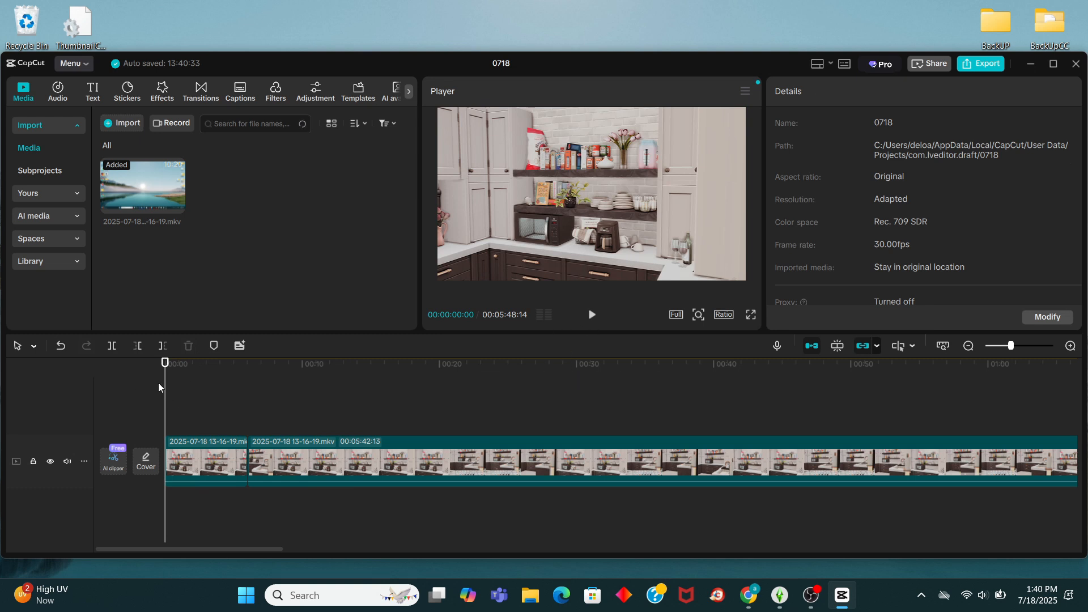
{"action": "left_click_drag", "start_coordinate": [168, 383], "coordinate": [253, 380]}
{"action": "left_click_drag", "start_coordinate": [271, 379], "coordinate": [231, 386]}
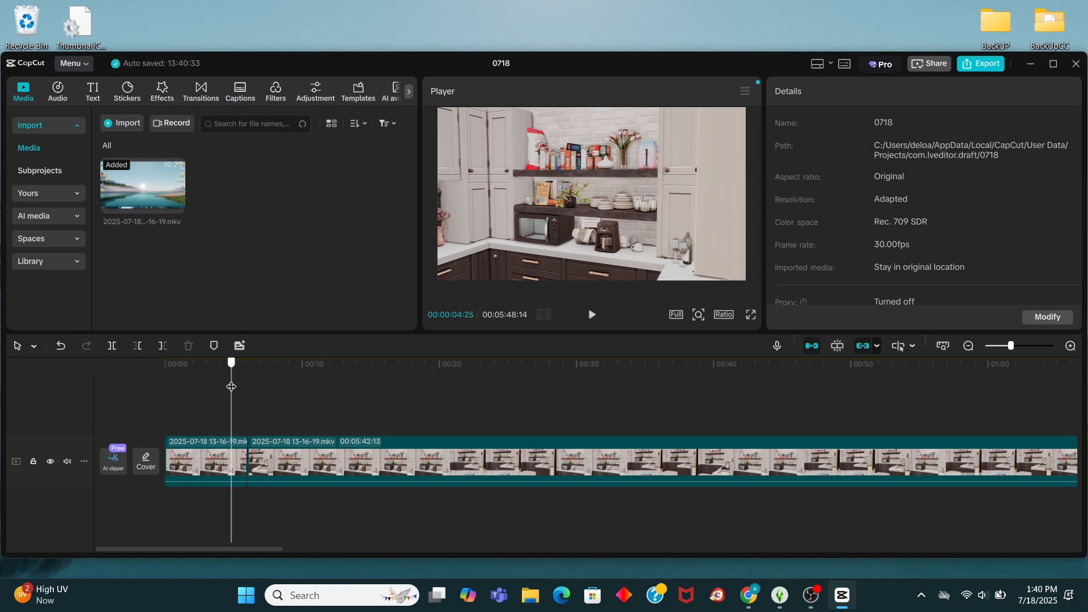
{"action": "left_click", "coordinate": [113, 346]}
{"action": "left_click", "coordinate": [183, 460]}
{"action": "key", "text": "Delete"}
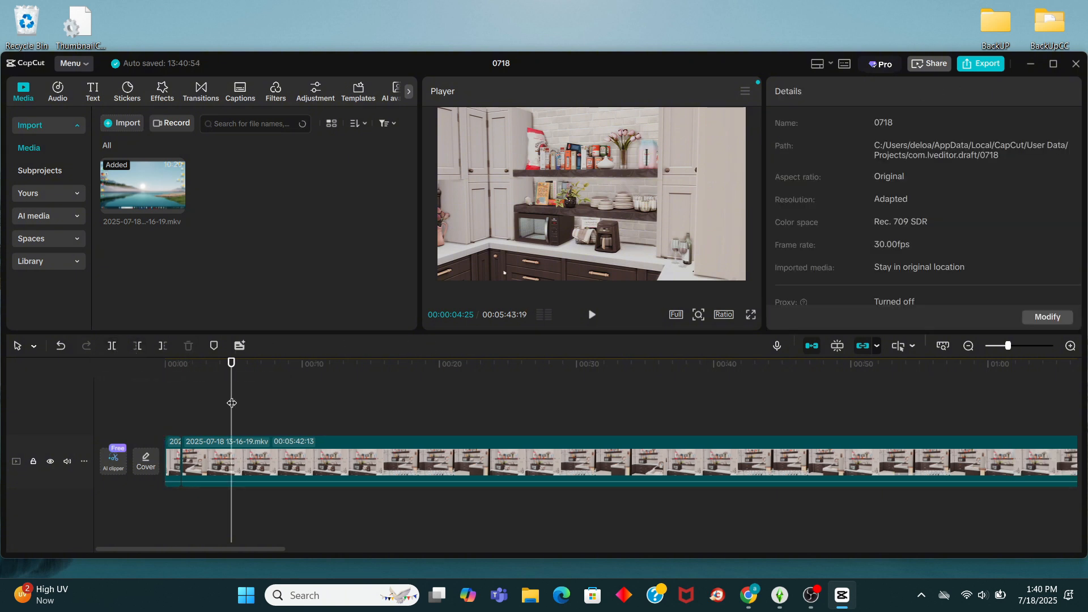
{"action": "left_click", "coordinate": [139, 401]}
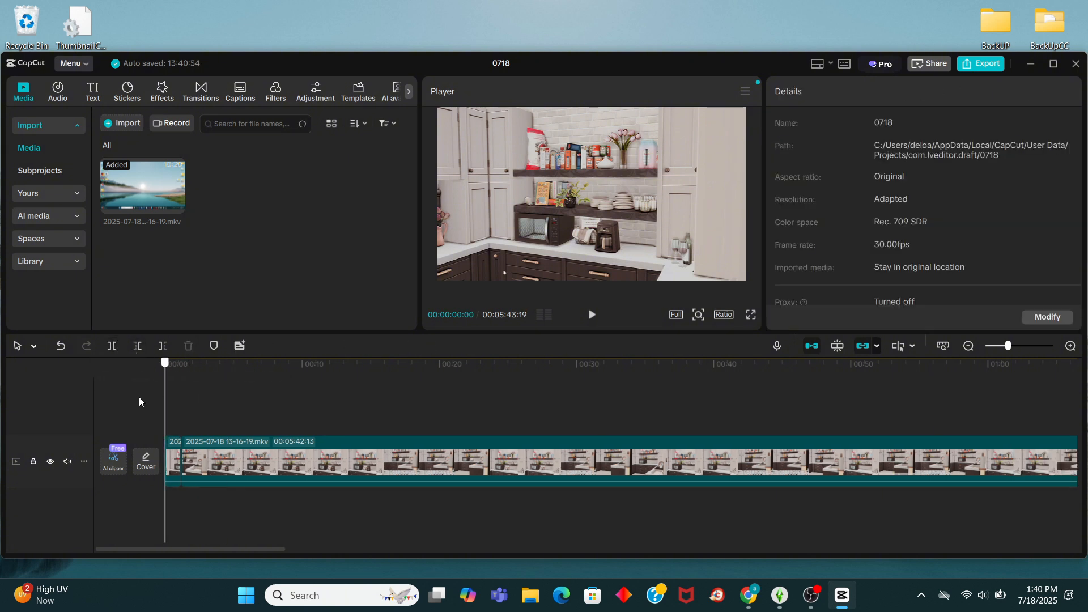
Play the sequence from the start and split the long clip at 00:00:01:28, shortly after its beginning.
{"action": "left_click", "coordinate": [590, 315]}
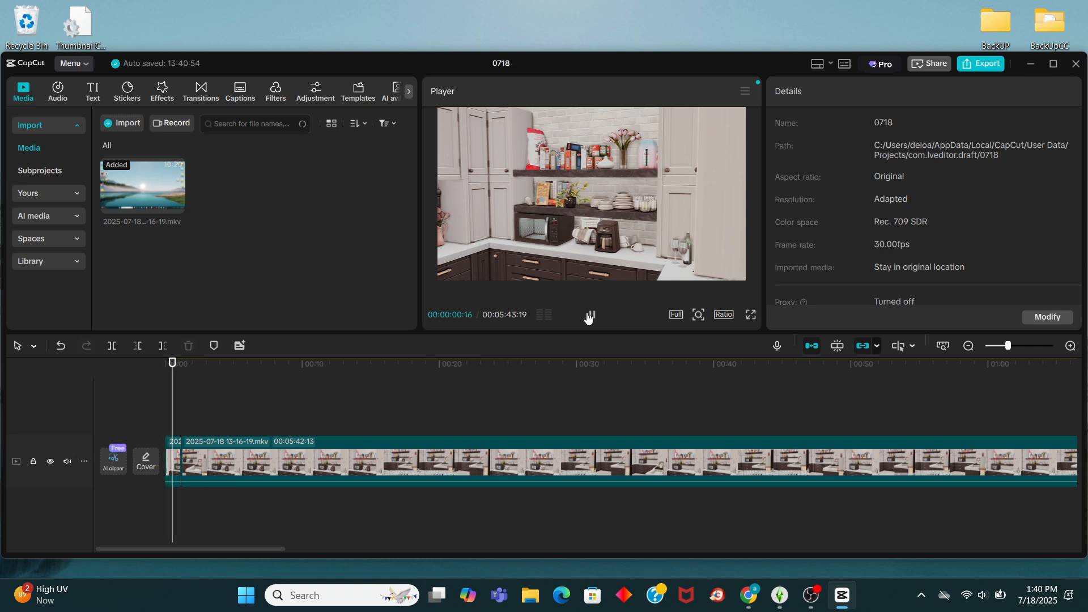
{"action": "left_click", "coordinate": [590, 315]}
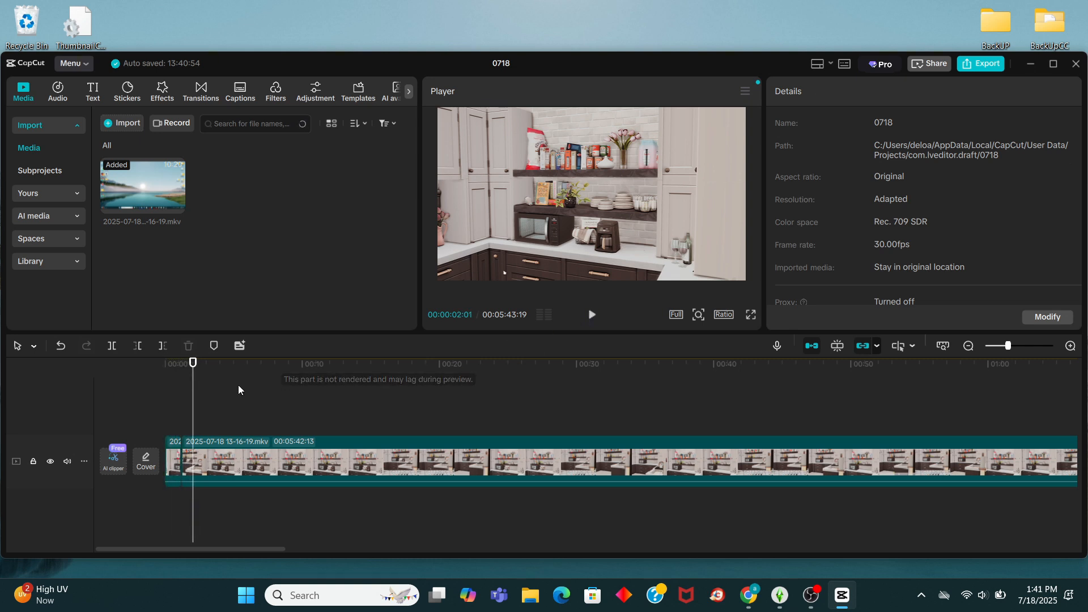
{"action": "mouse_move", "coordinate": [192, 389]}
{"action": "left_mouse_down"}
{"action": "mouse_move", "coordinate": [175, 391]}
{"action": "mouse_move", "coordinate": [184, 391]}
{"action": "left_mouse_up"}
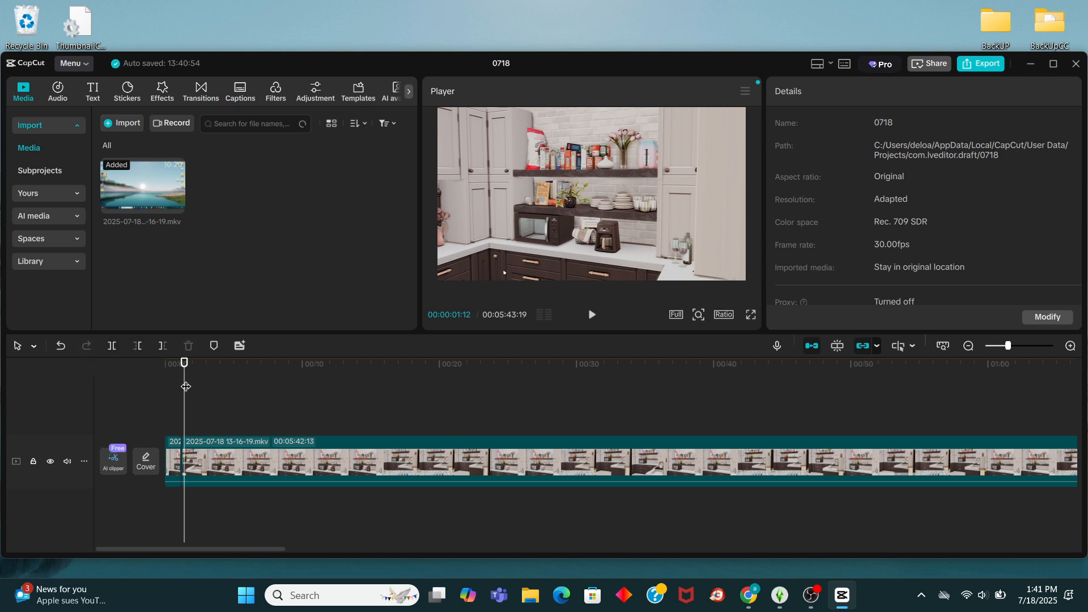
{"action": "left_click_drag", "start_coordinate": [185, 386], "coordinate": [162, 393]}
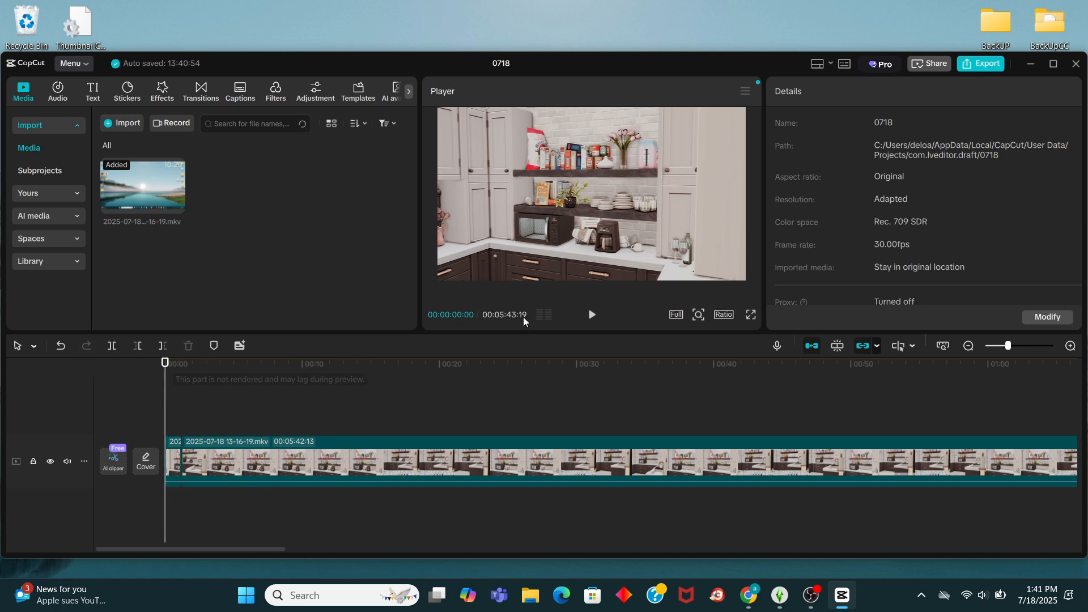
{"action": "left_click", "coordinate": [592, 316]}
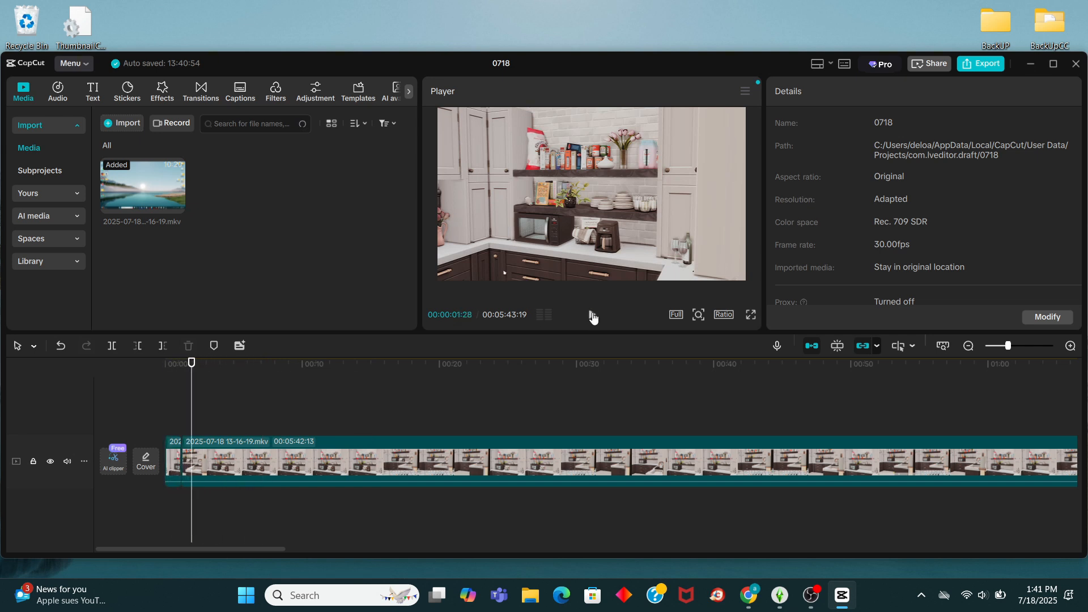
{"action": "left_click", "coordinate": [592, 315]}
{"action": "key", "text": "ctrl+b"}
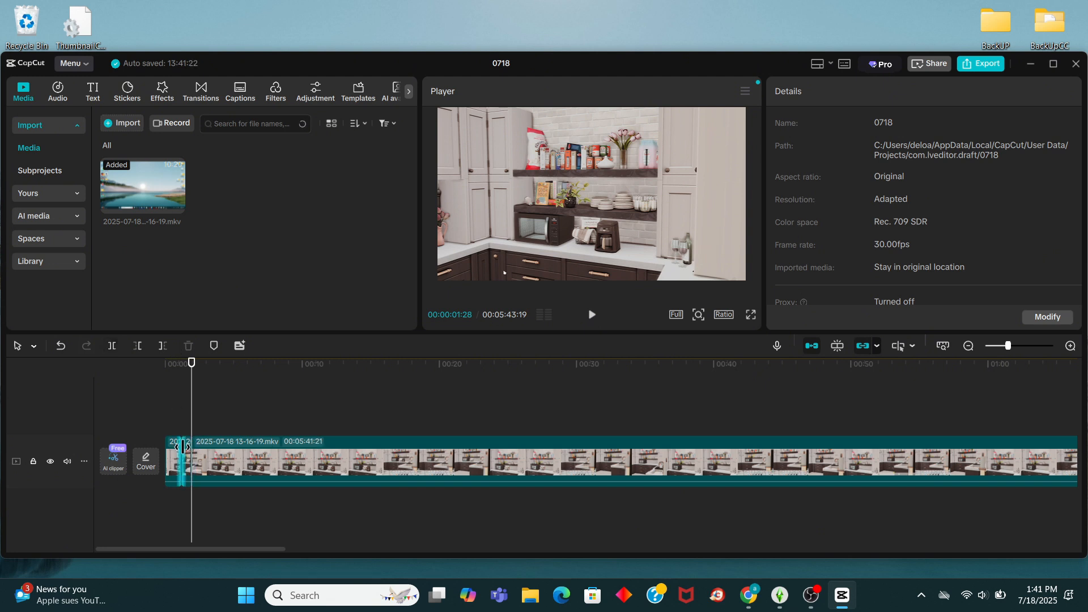
Split the long clip at 00:00:24:15, where the coffee maker is gone, and delete the segment just before the cut.
{"action": "left_click_drag", "start_coordinate": [196, 419], "coordinate": [501, 430]}
{"action": "left_click", "coordinate": [117, 348]}
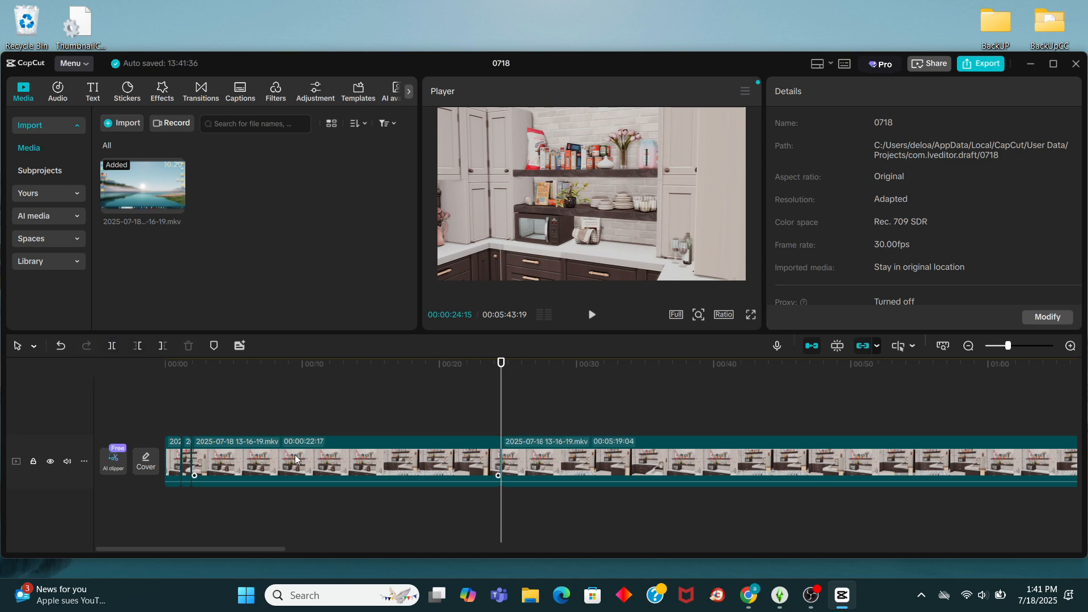
{"action": "left_click", "coordinate": [295, 455]}
{"action": "left_click", "coordinate": [188, 348]}
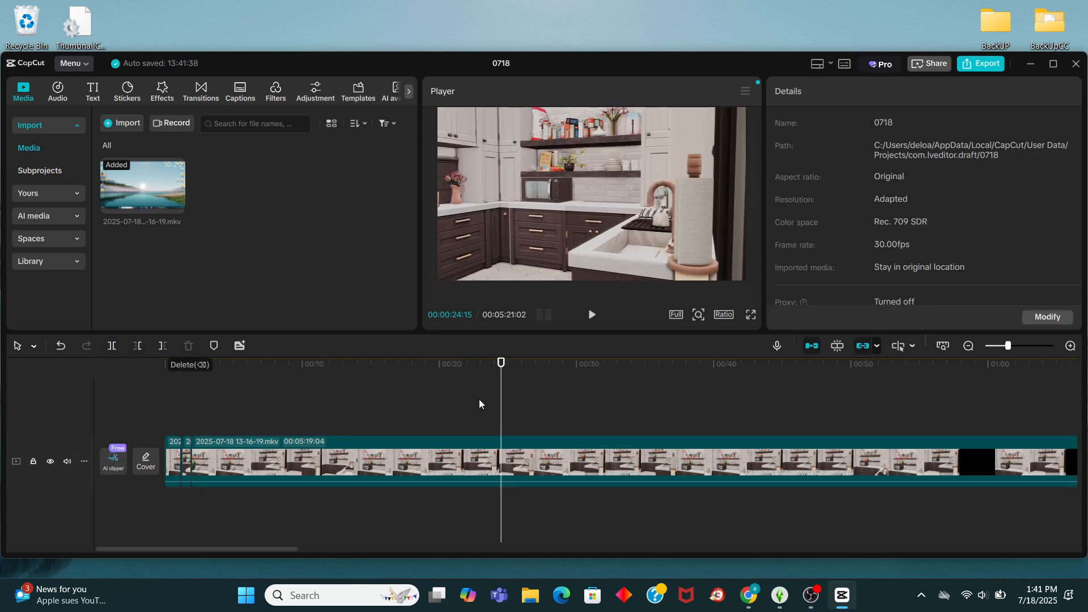
Play the sequence from the start and split the remaining long clip at 00:00:02:18.
{"action": "left_click", "coordinate": [177, 417]}
{"action": "left_click_drag", "start_coordinate": [177, 417], "coordinate": [152, 411]}
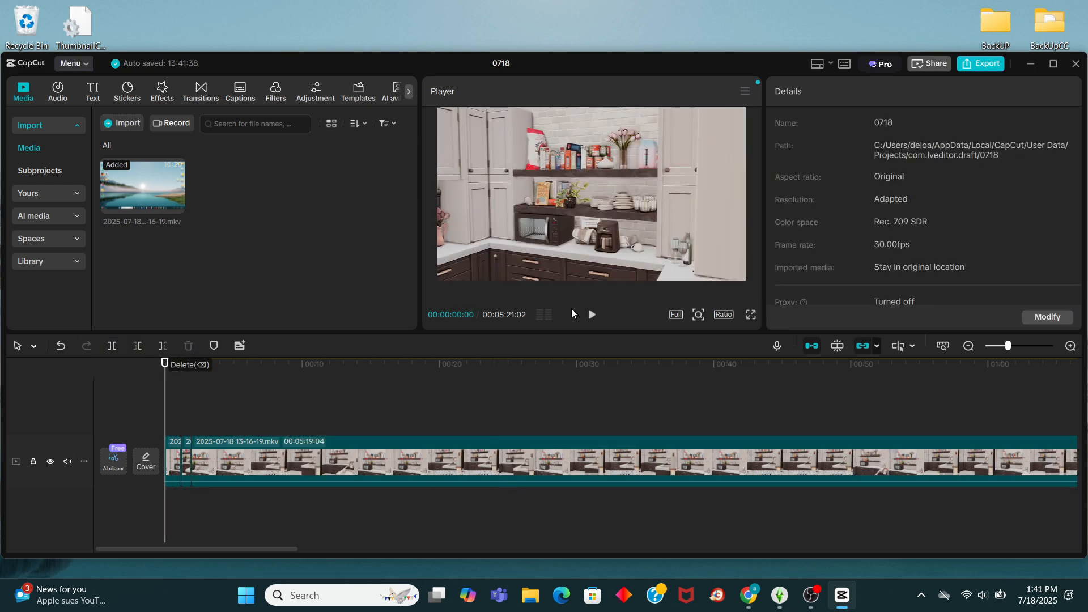
{"action": "left_click", "coordinate": [592, 316]}
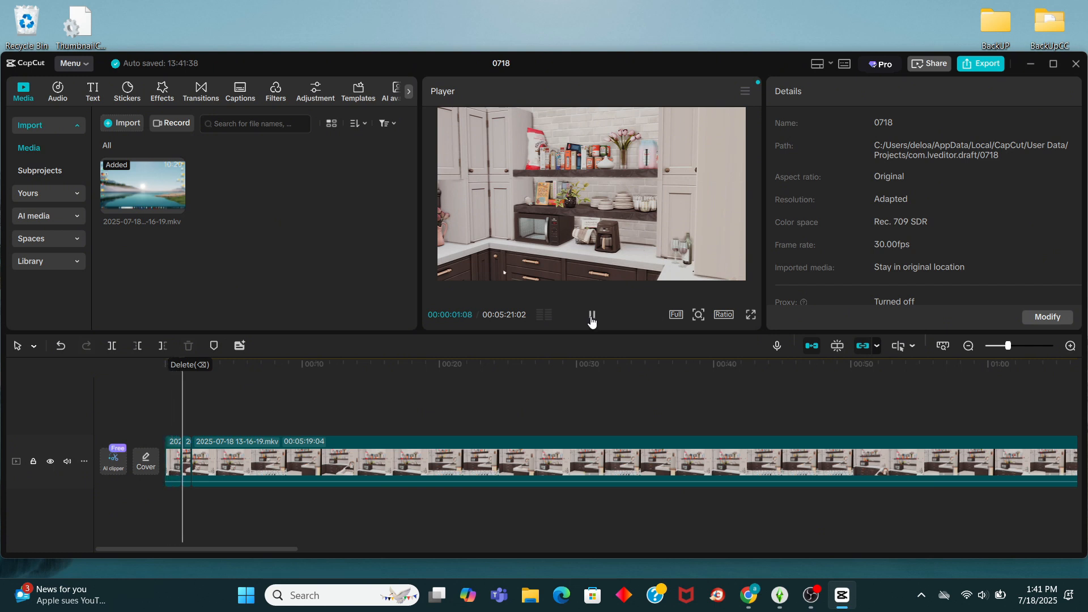
{"action": "left_click", "coordinate": [592, 315]}
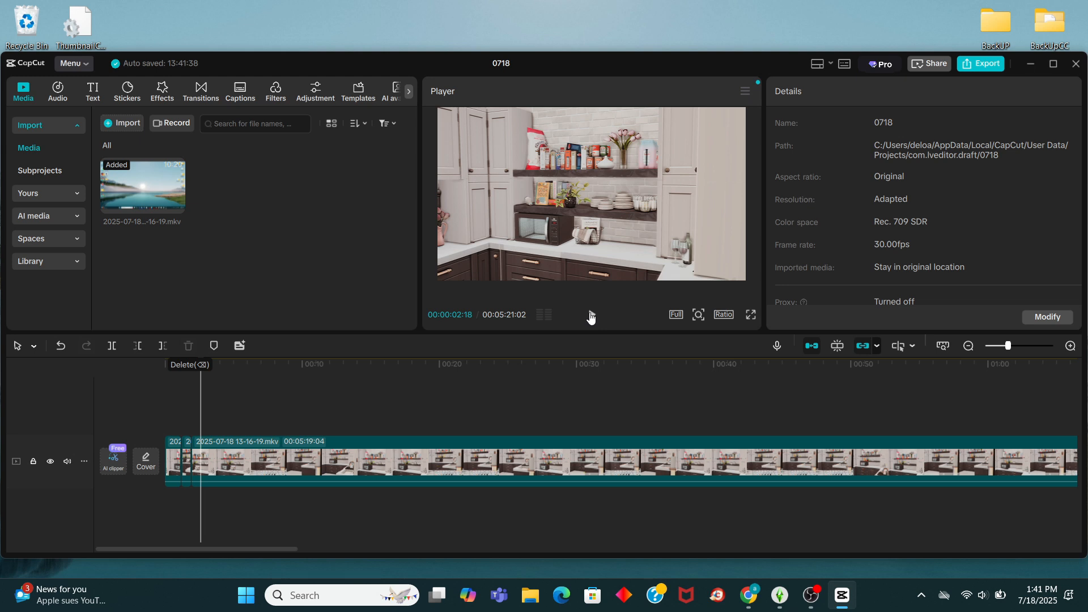
{"action": "left_click", "coordinate": [113, 346]}
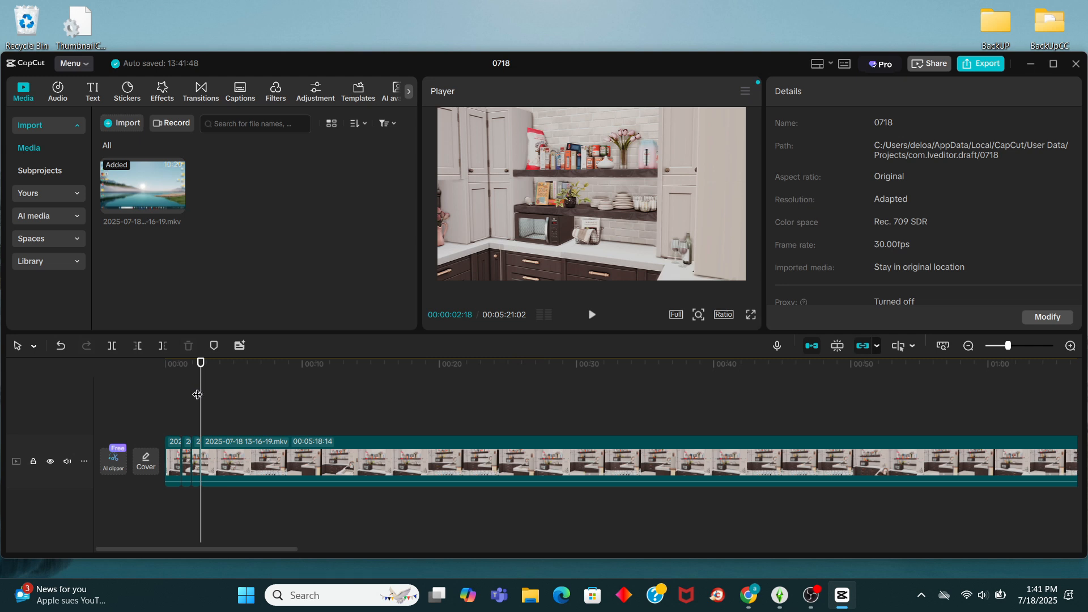
Split the long clip at 00:00:13:16, delete the segment just before the cut and return the playhead to the start.
{"action": "left_click_drag", "start_coordinate": [200, 394], "coordinate": [351, 396]}
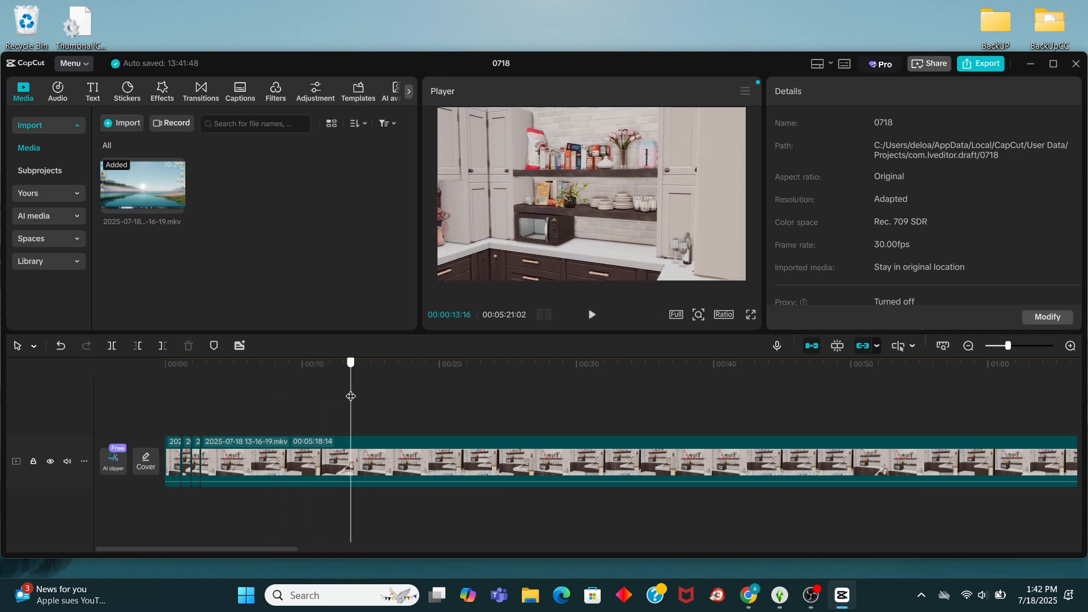
{"action": "left_click", "coordinate": [113, 345]}
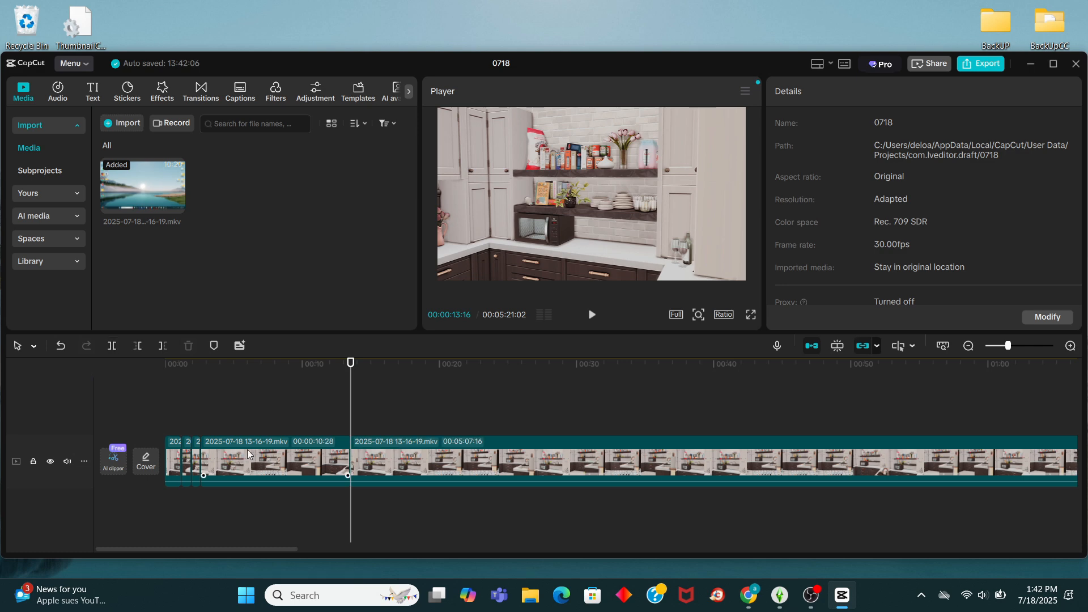
{"action": "left_click", "coordinate": [247, 450]}
{"action": "left_click", "coordinate": [189, 346]}
{"action": "left_click", "coordinate": [114, 412]}
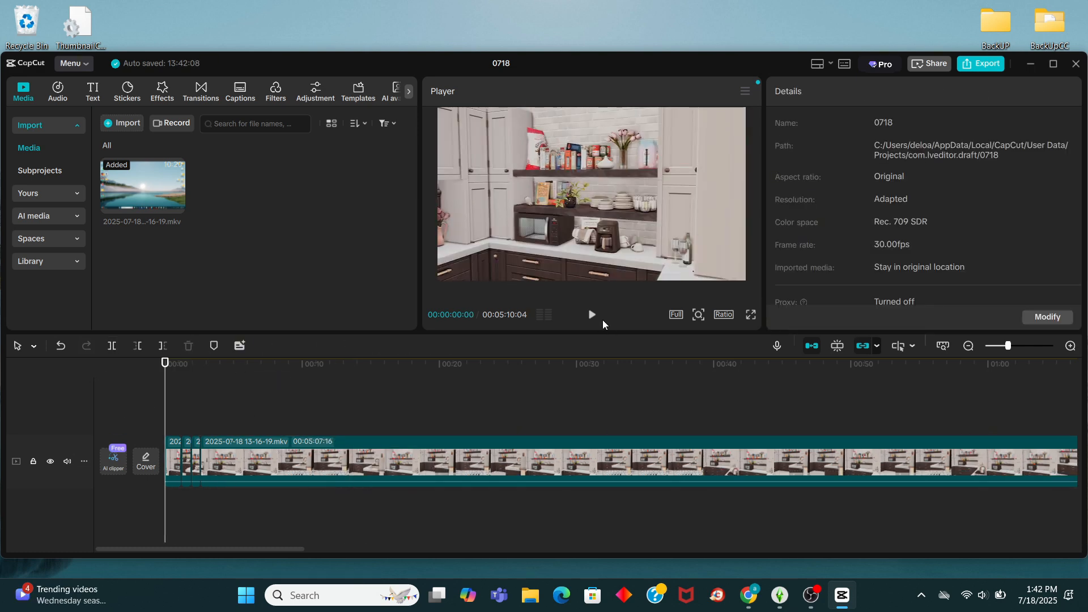
Trim the opening of the first segment up to 00:00:00:21.
{"action": "left_click_drag", "start_coordinate": [166, 388], "coordinate": [174, 389]}
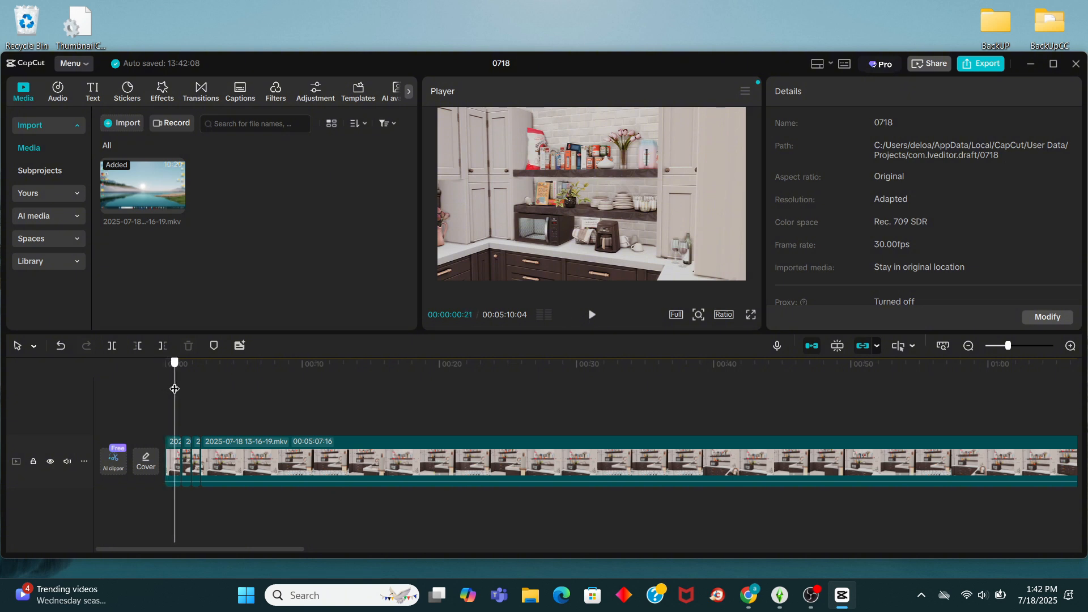
{"action": "left_click", "coordinate": [168, 450]}
{"action": "key", "text": "q"}
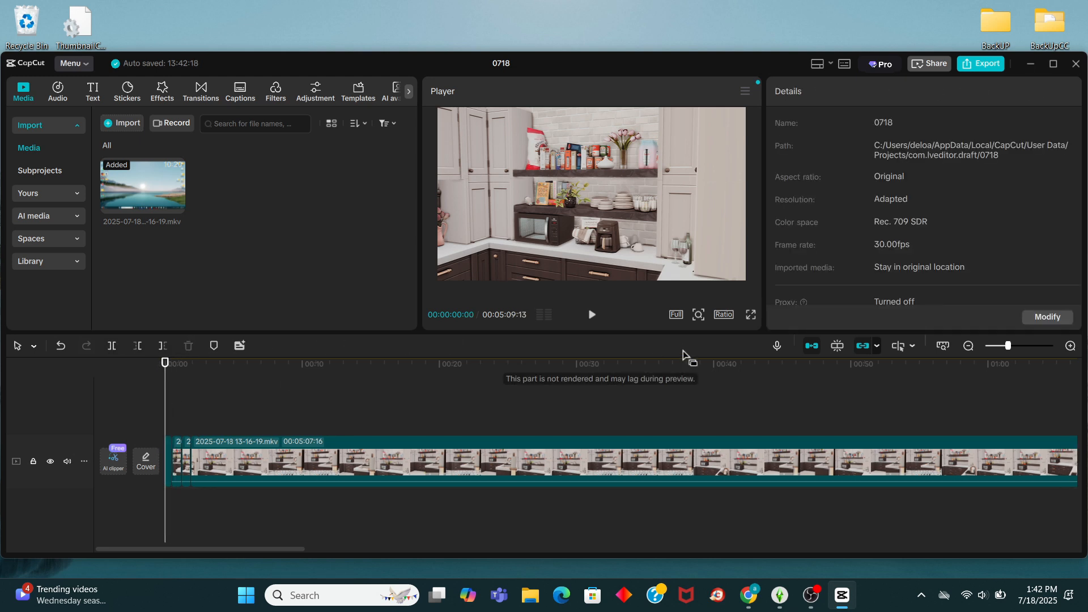
Play through the short shots, split the long clip at 00:00:14:22 and delete its portion before the cut.
{"action": "left_click", "coordinate": [590, 316]}
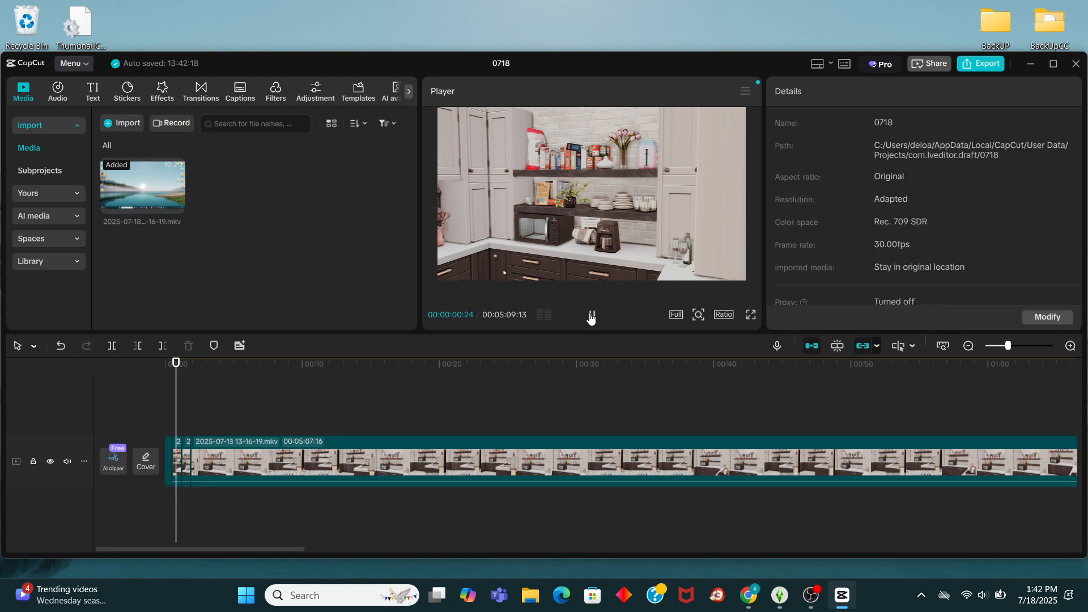
{"action": "left_click", "coordinate": [590, 316]}
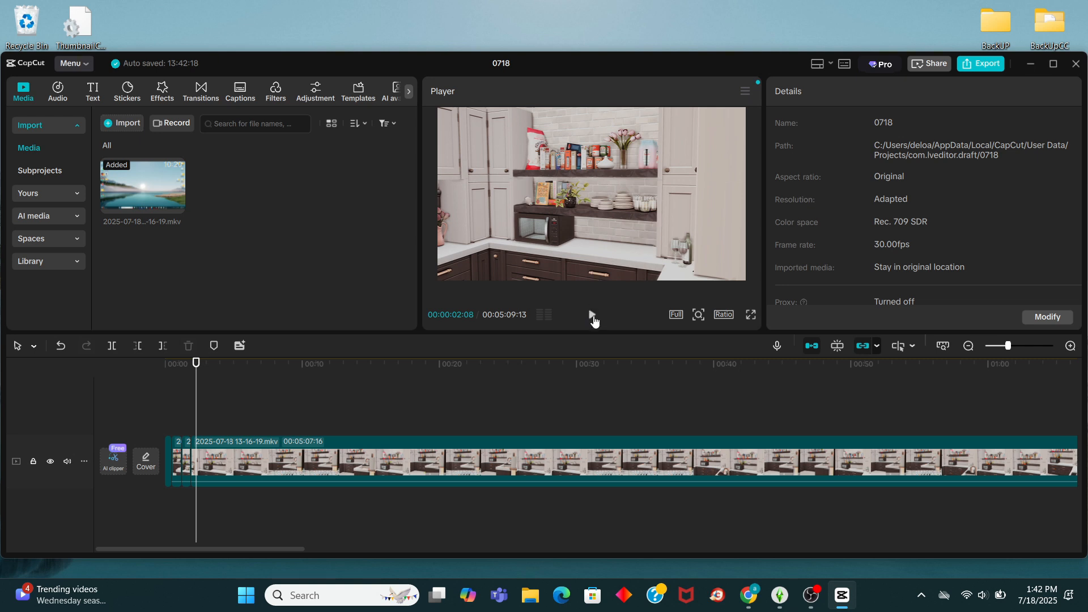
{"action": "left_click", "coordinate": [592, 315]}
{"action": "left_click", "coordinate": [592, 315]}
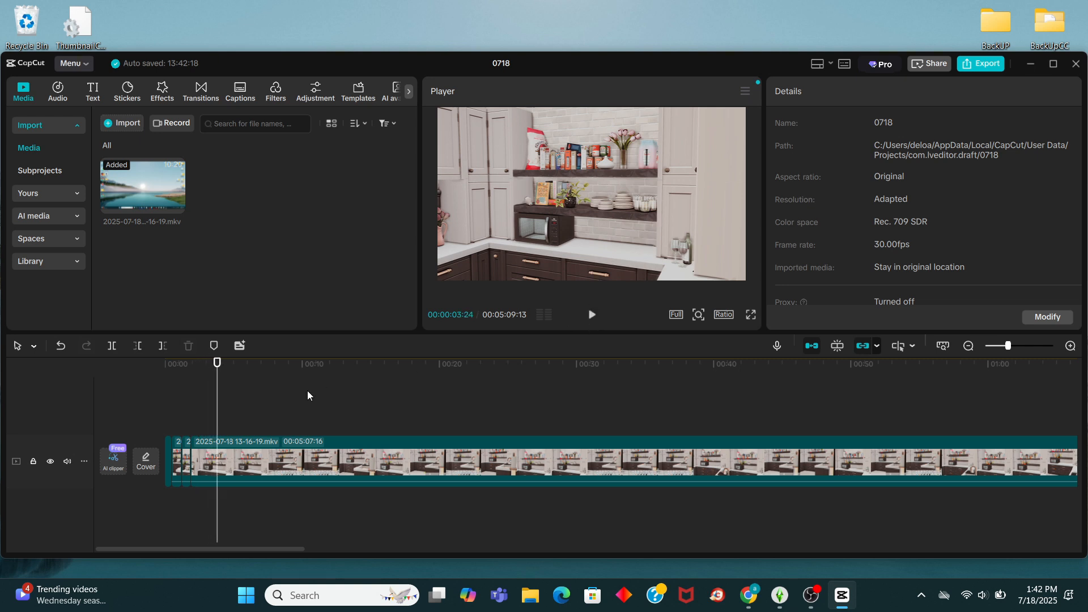
{"action": "left_click_drag", "start_coordinate": [218, 399], "coordinate": [367, 404]}
{"action": "left_click", "coordinate": [116, 347]}
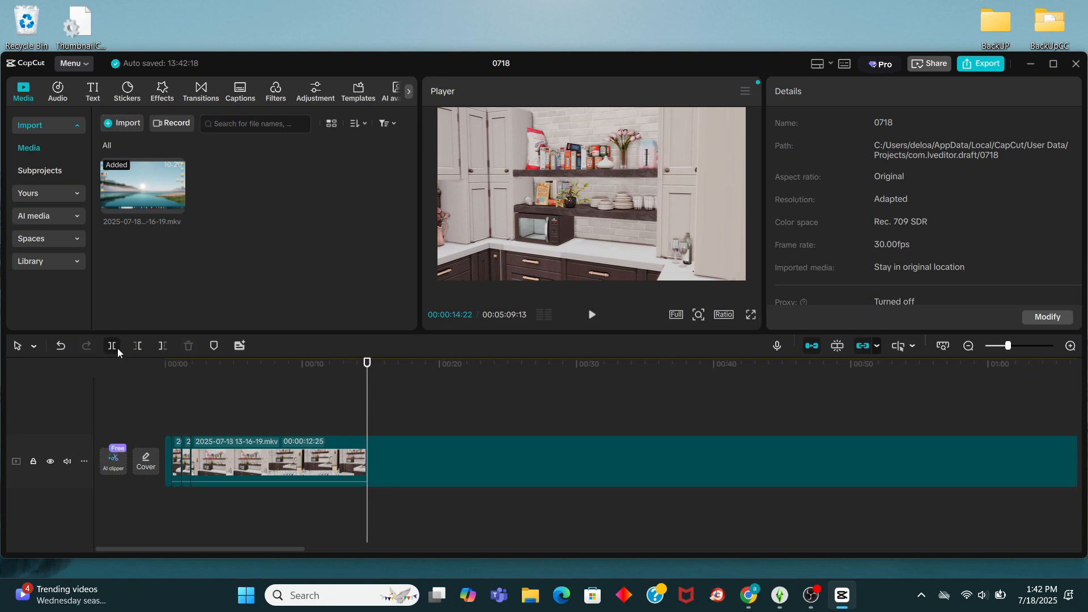
{"action": "left_click", "coordinate": [219, 454]}
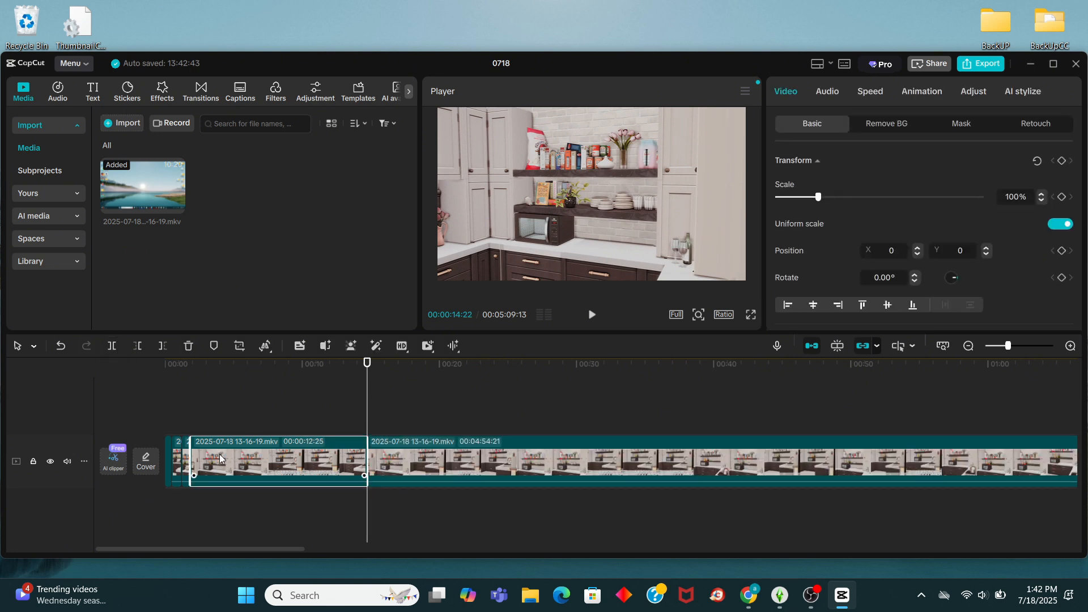
{"action": "left_click", "coordinate": [189, 345]}
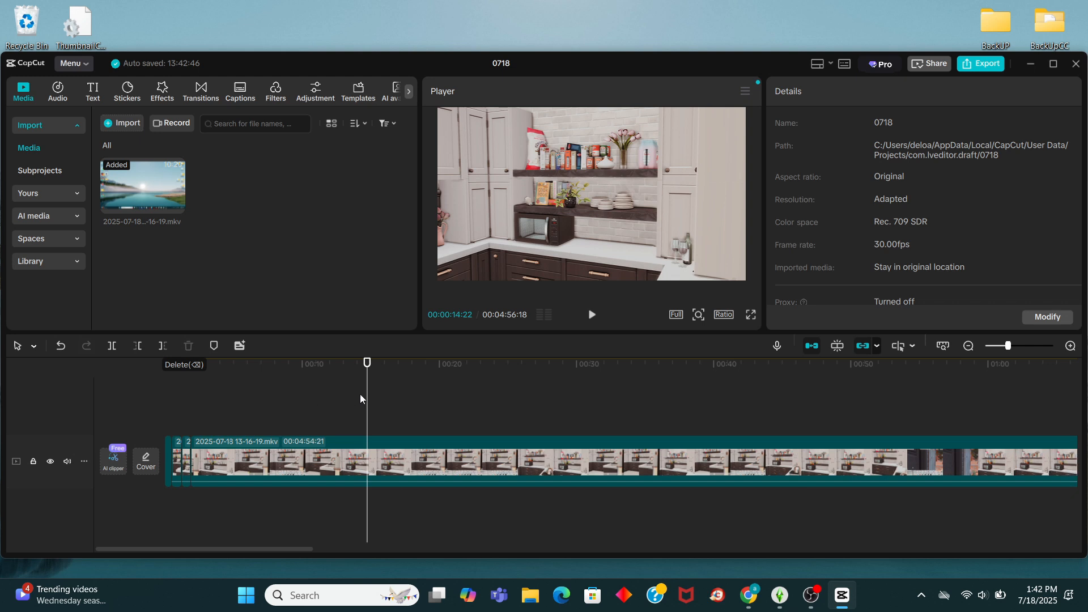
Split the remaining long clip shortly after its beginning and at 00:00:12:28, and delete the segment between the two cuts.
{"action": "left_click_drag", "start_coordinate": [363, 393], "coordinate": [343, 411]}
{"action": "left_click", "coordinate": [111, 346]}
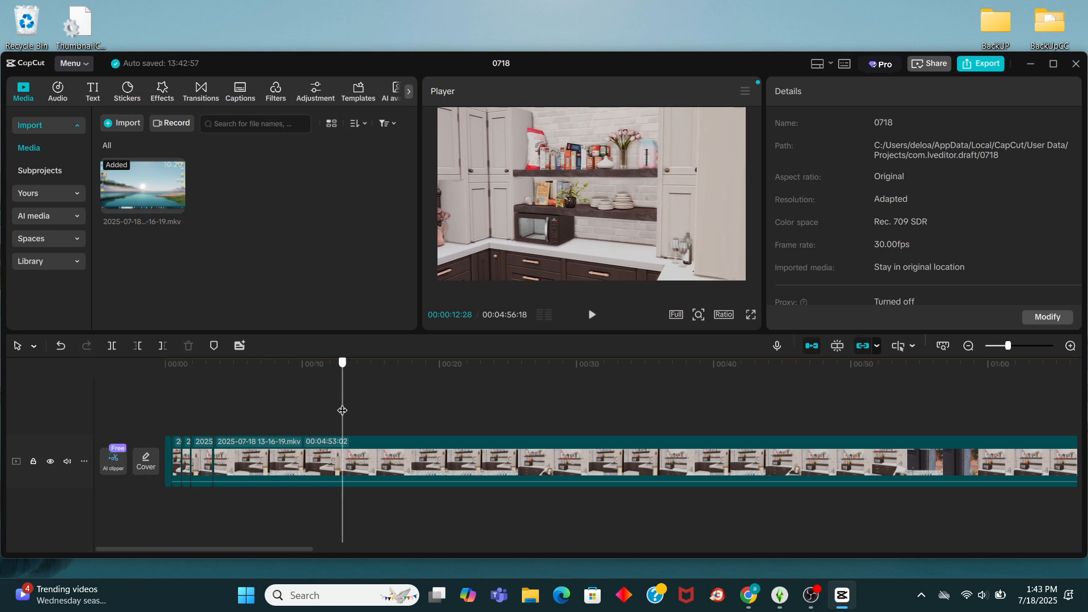
{"action": "left_click", "coordinate": [112, 345]}
{"action": "left_click", "coordinate": [227, 447]}
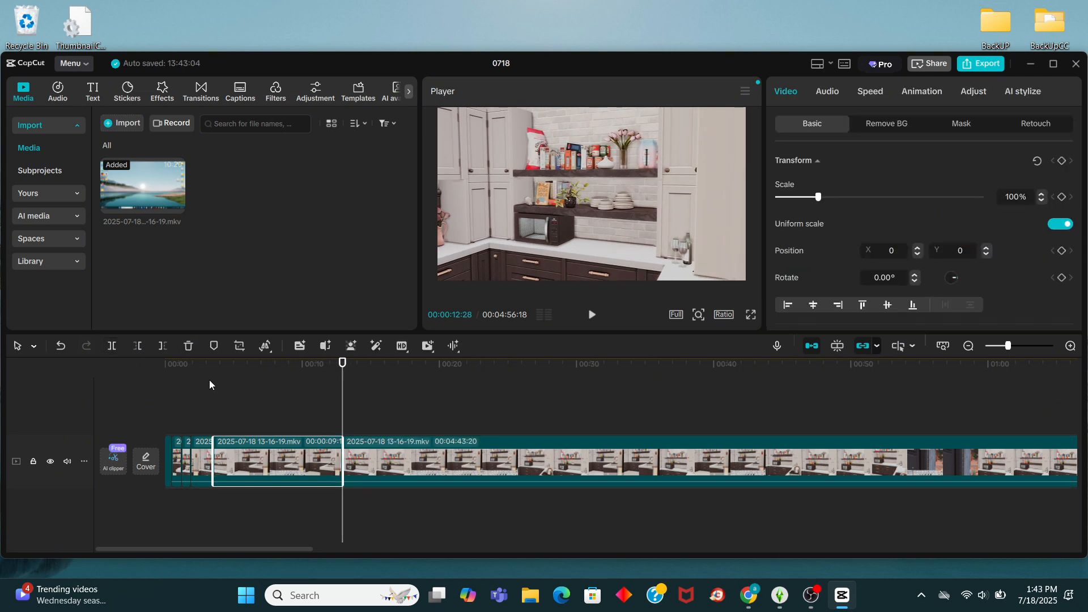
{"action": "left_click", "coordinate": [189, 346]}
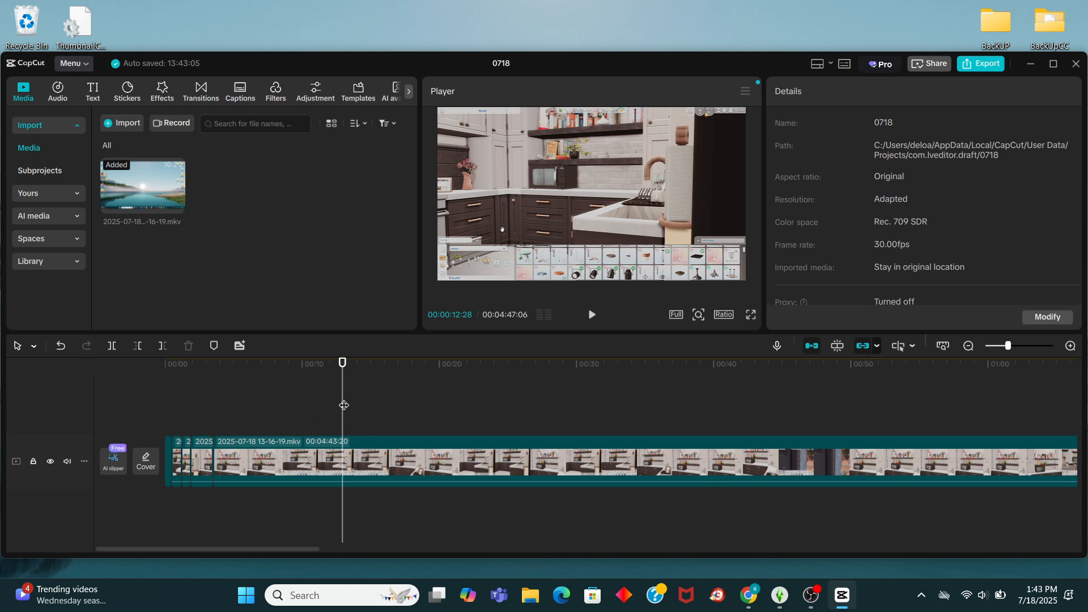
Play the edited sequence from the start twice to check how the decor changes from shot to shot.
{"action": "left_click_drag", "start_coordinate": [344, 405], "coordinate": [165, 412]}
{"action": "left_click", "coordinate": [592, 314]}
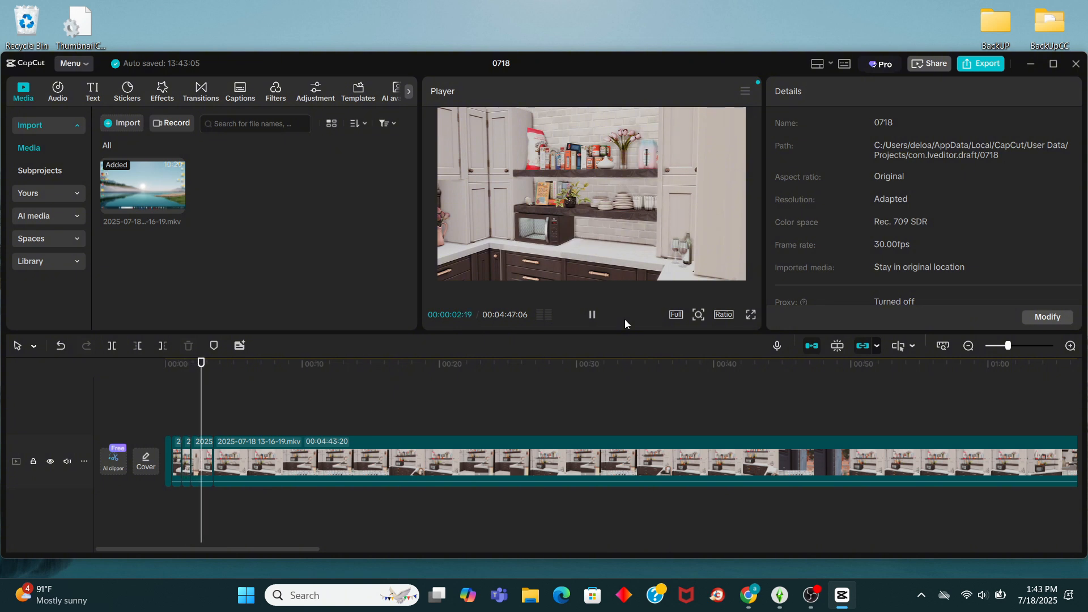
{"action": "left_click", "coordinate": [591, 315]}
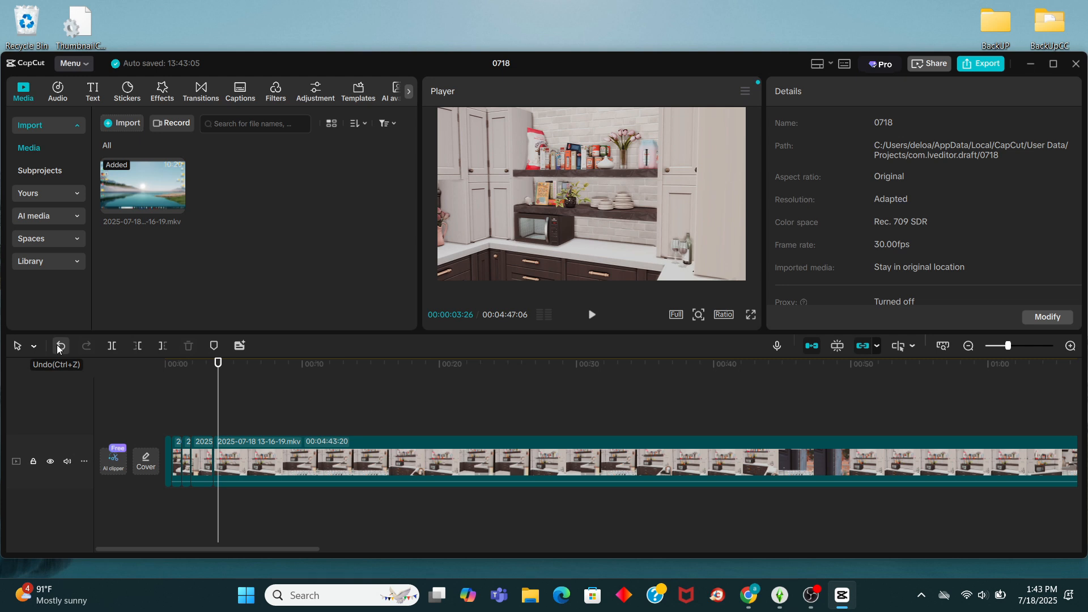
{"action": "left_click_drag", "start_coordinate": [207, 397], "coordinate": [122, 388]}
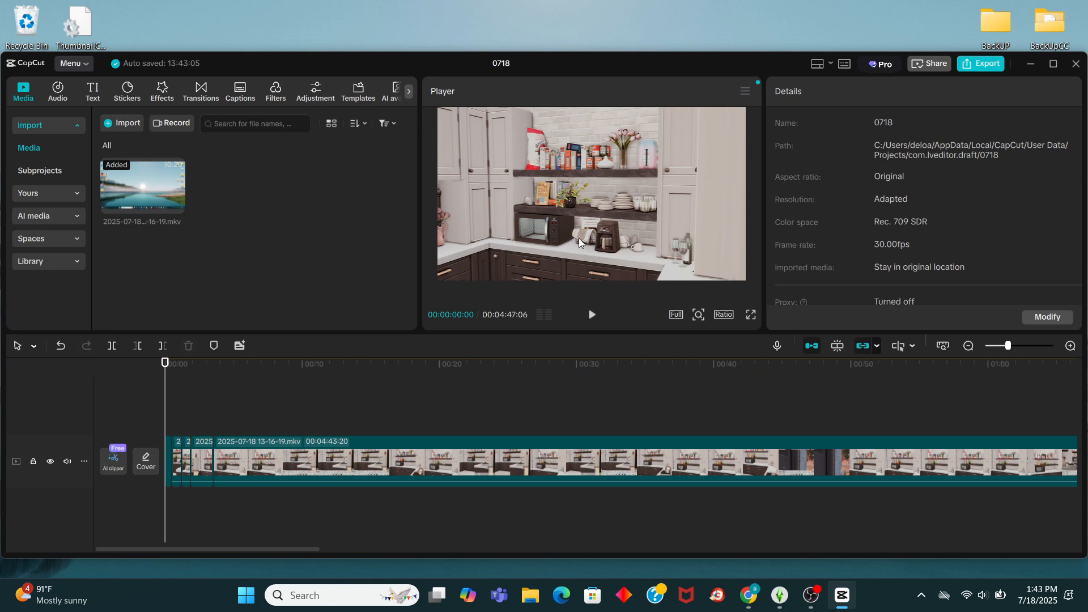
{"action": "left_click", "coordinate": [591, 315]}
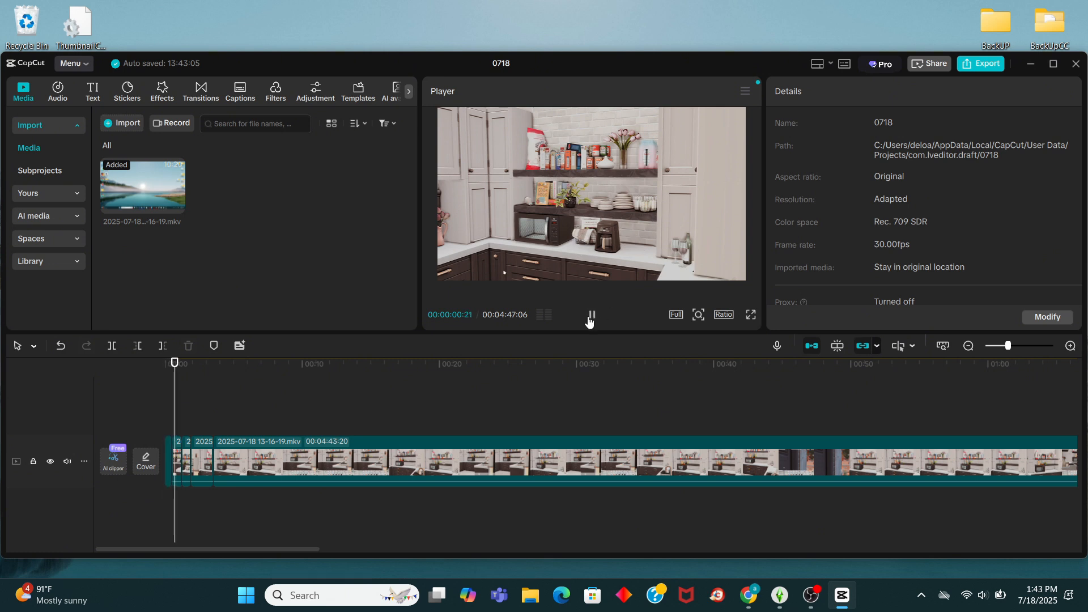
{"action": "left_click", "coordinate": [590, 317]}
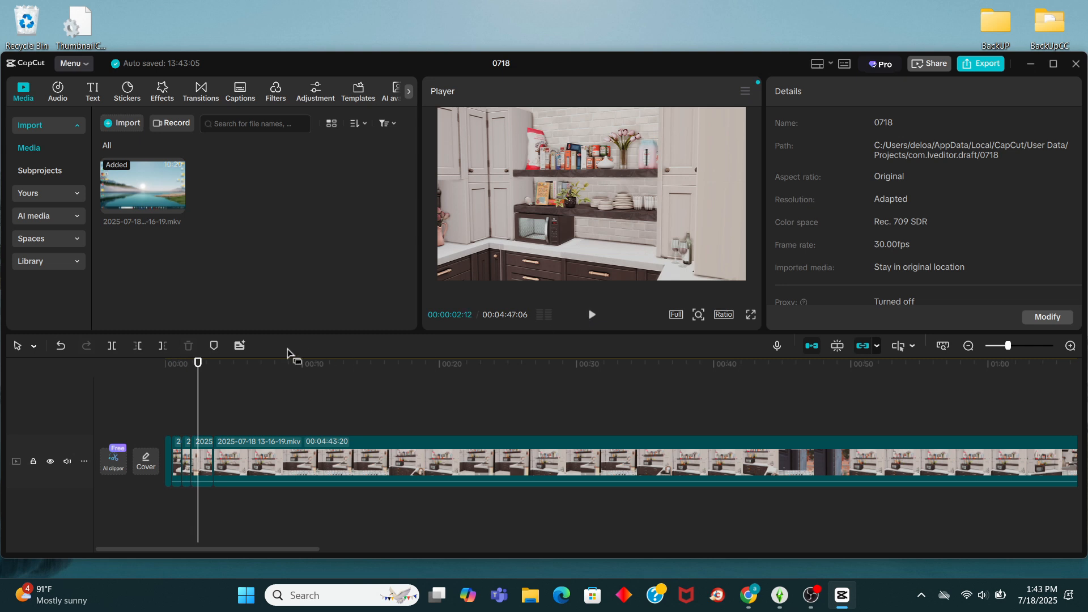
Undo the recent cuts and deletions back to the split at 00:00:14:22, and place the playhead at 00:00:02:18.
{"action": "left_click", "coordinate": [61, 345]}
{"action": "left_click", "coordinate": [61, 345]}
{"action": "left_click", "coordinate": [61, 346]}
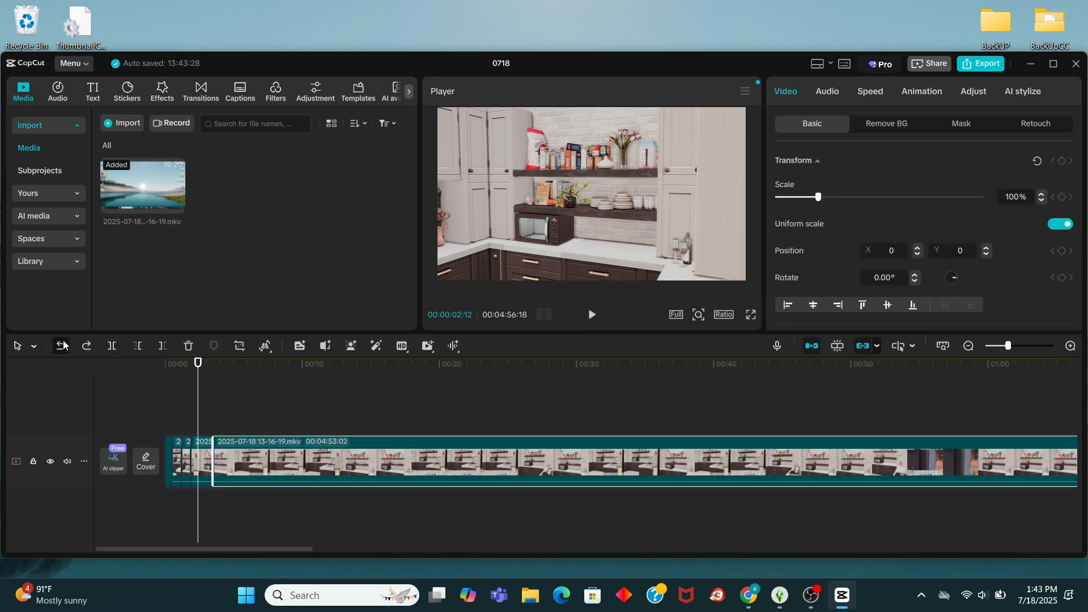
{"action": "mouse_move", "coordinate": [198, 388]}
{"action": "left_mouse_down"}
{"action": "mouse_move", "coordinate": [178, 387]}
{"action": "mouse_move", "coordinate": [195, 392]}
{"action": "left_mouse_up"}
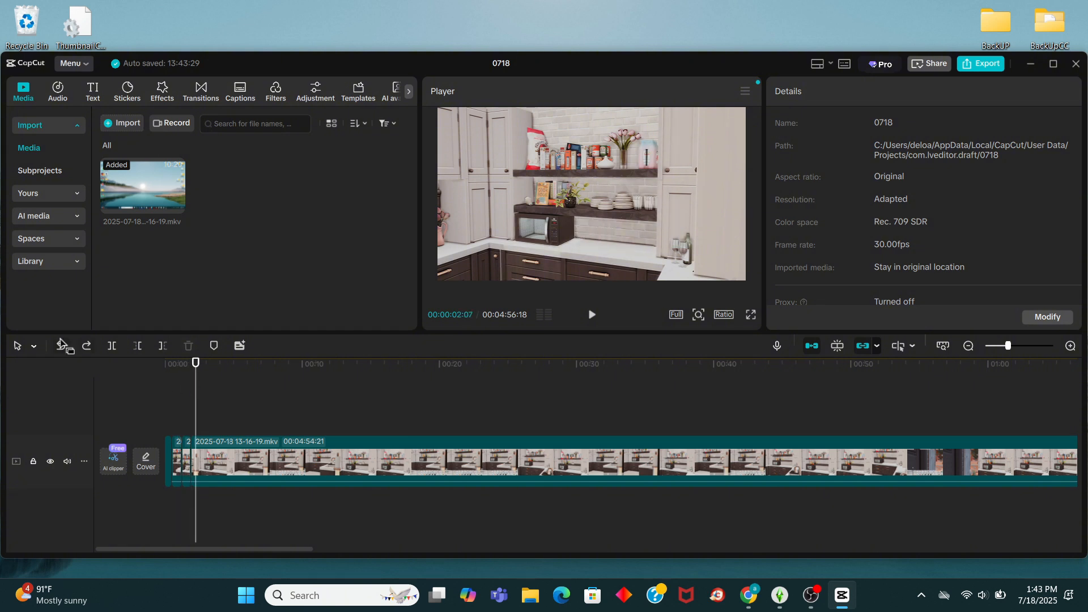
{"action": "left_click", "coordinate": [61, 347]}
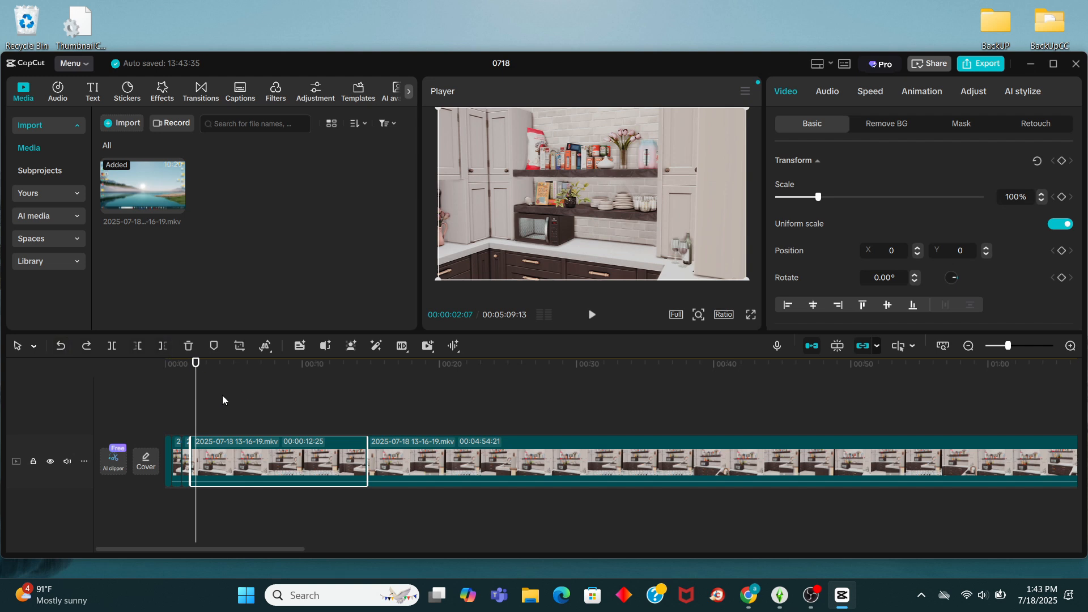
{"action": "left_click_drag", "start_coordinate": [194, 390], "coordinate": [201, 390]}
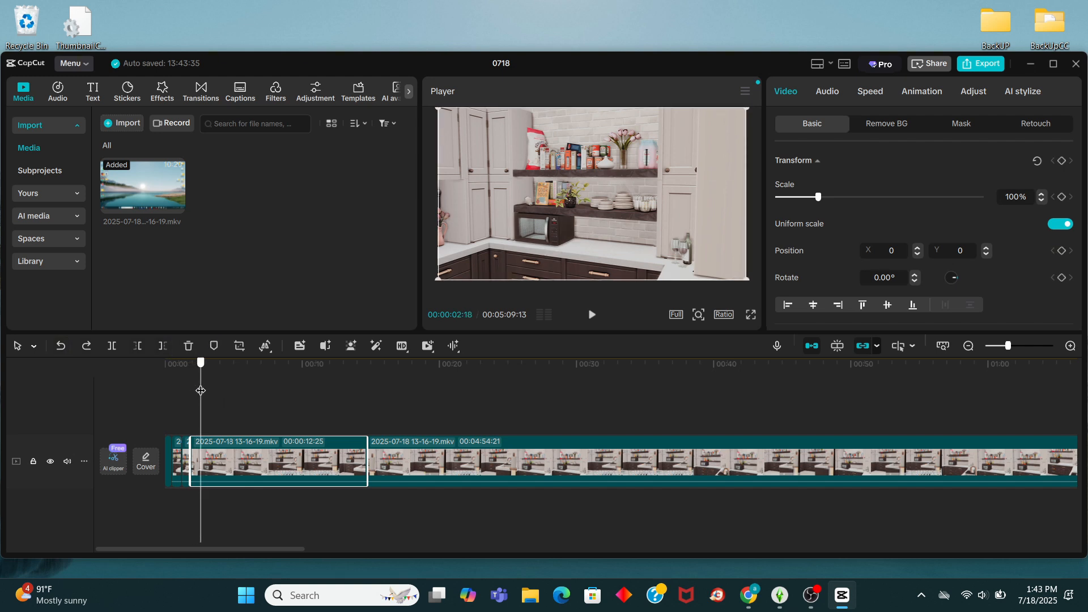
Split the selected clip at 00:00:02:18 and move its longer remaining part, 00:00:12:04 long, onto a track above the main footage.
{"action": "left_click", "coordinate": [113, 348]}
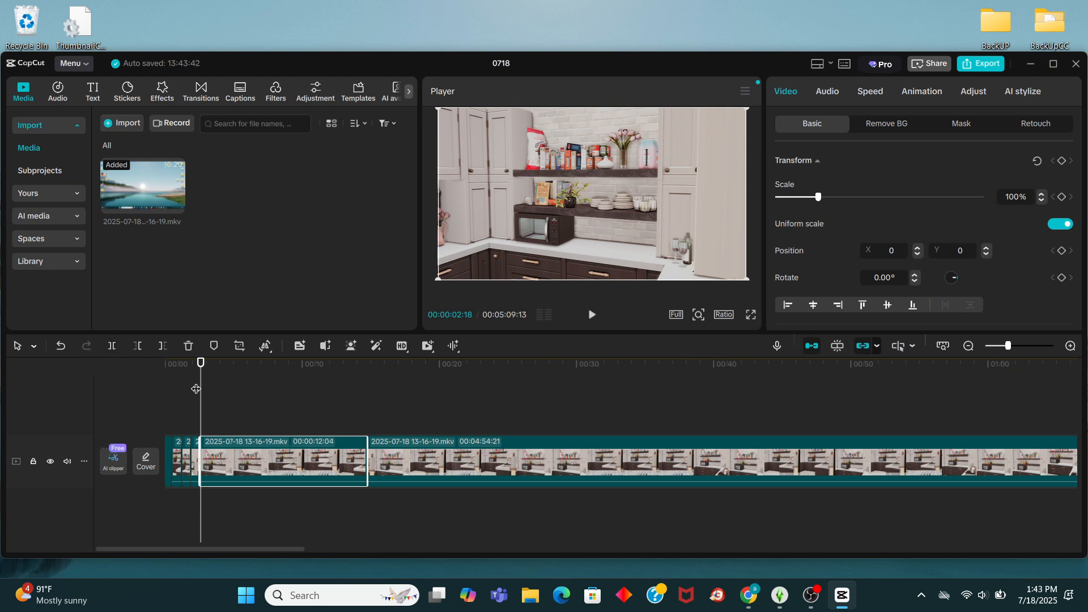
{"action": "mouse_move", "coordinate": [201, 389]}
{"action": "left_mouse_down"}
{"action": "mouse_move", "coordinate": [246, 392]}
{"action": "mouse_move", "coordinate": [162, 386]}
{"action": "mouse_move", "coordinate": [281, 393]}
{"action": "mouse_move", "coordinate": [200, 391]}
{"action": "left_mouse_up"}
{"action": "left_click_drag", "start_coordinate": [260, 444], "coordinate": [387, 406]}
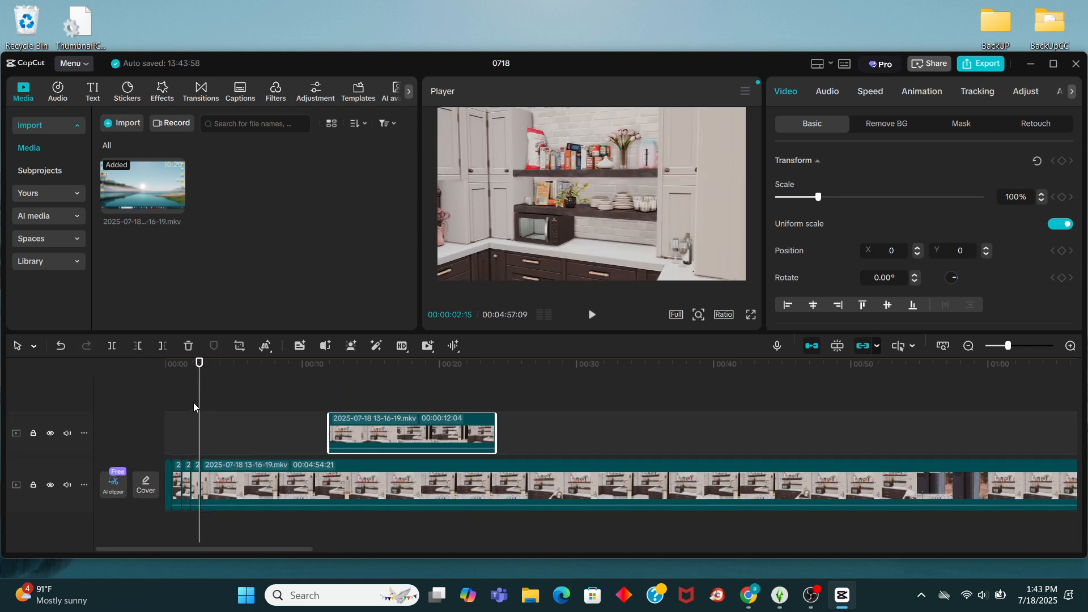
Play the short shots on the main track across the new join, and delete the segment on the upper track.
{"action": "left_click_drag", "start_coordinate": [193, 402], "coordinate": [184, 408]}
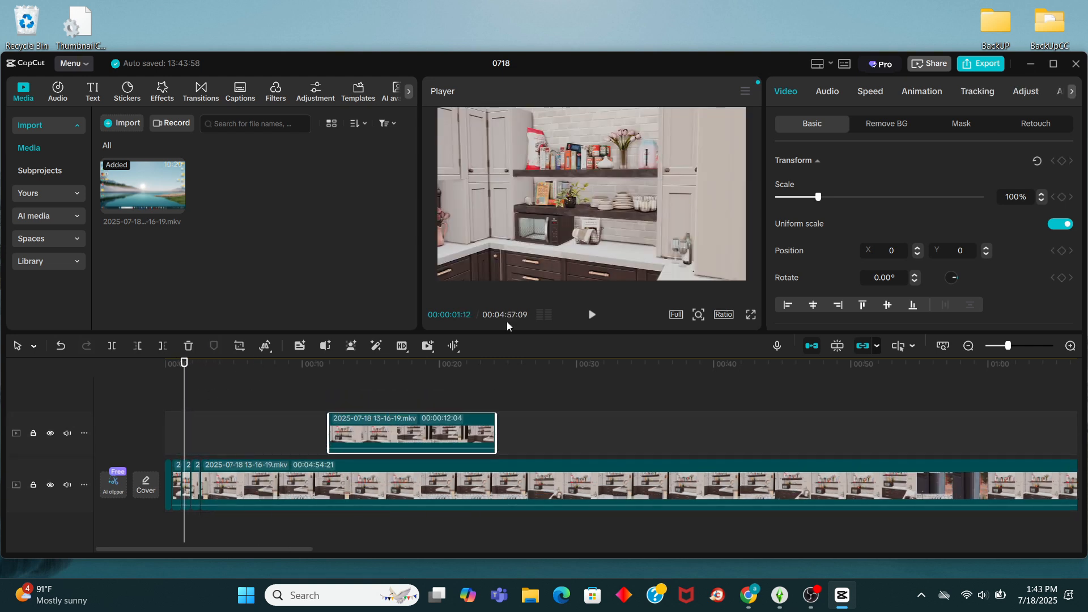
{"action": "left_click", "coordinate": [589, 315]}
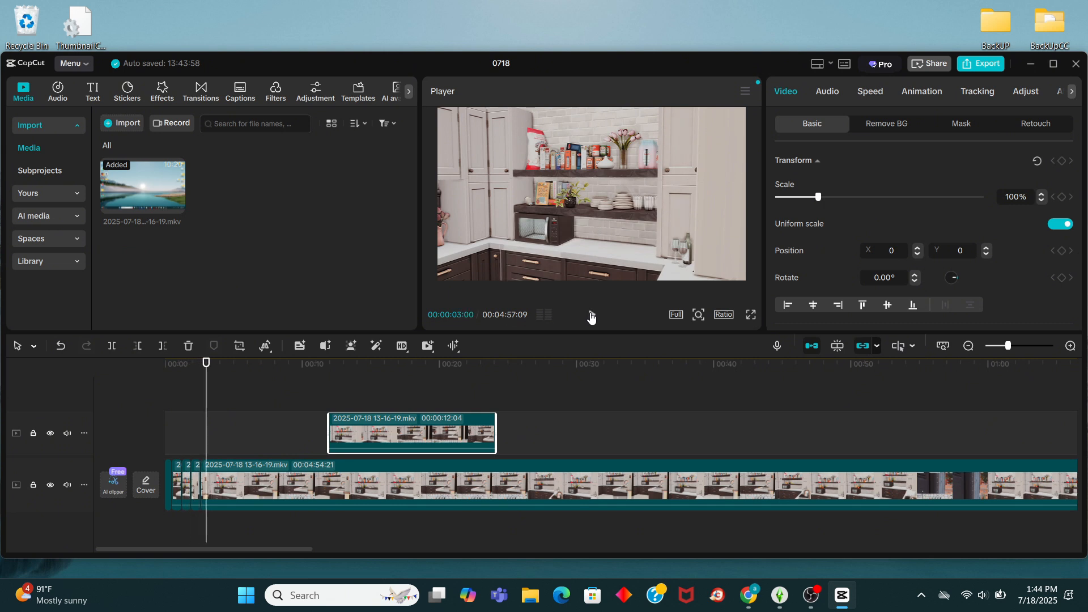
{"action": "left_click", "coordinate": [591, 316]}
{"action": "left_click_drag", "start_coordinate": [210, 400], "coordinate": [184, 397]}
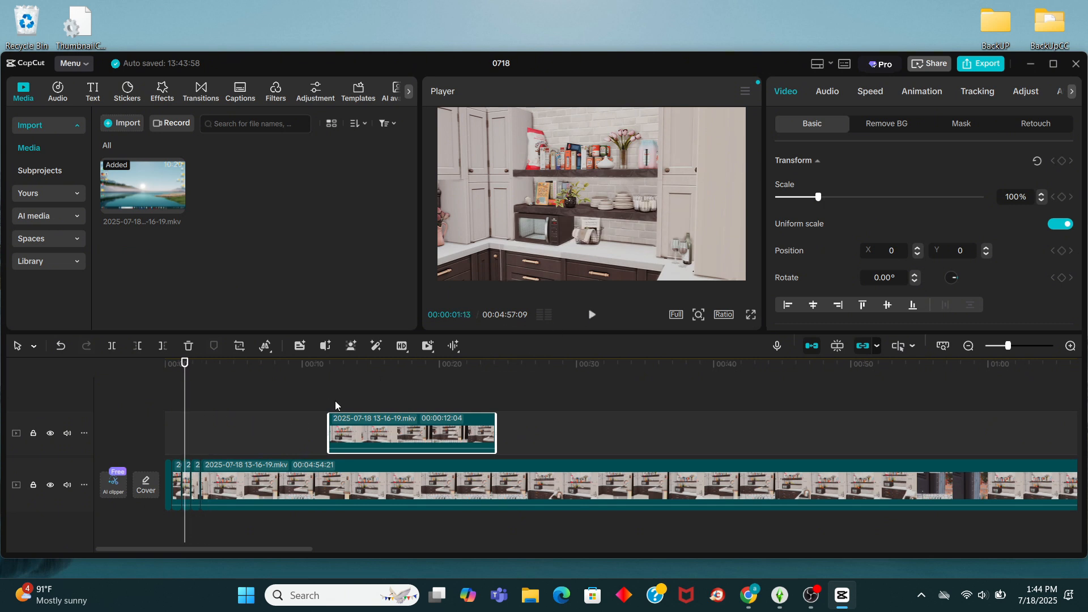
{"action": "left_click", "coordinate": [187, 347]}
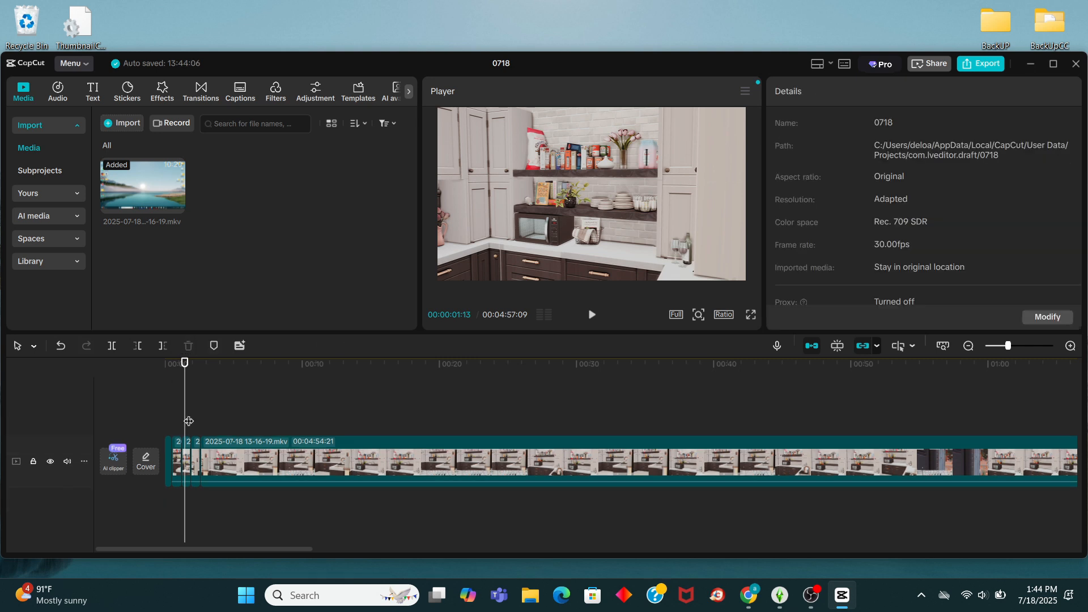
Play the sequence from the start and again across the latest join, and split the long clip at 00:00:03:00.
{"action": "left_click", "coordinate": [116, 402]}
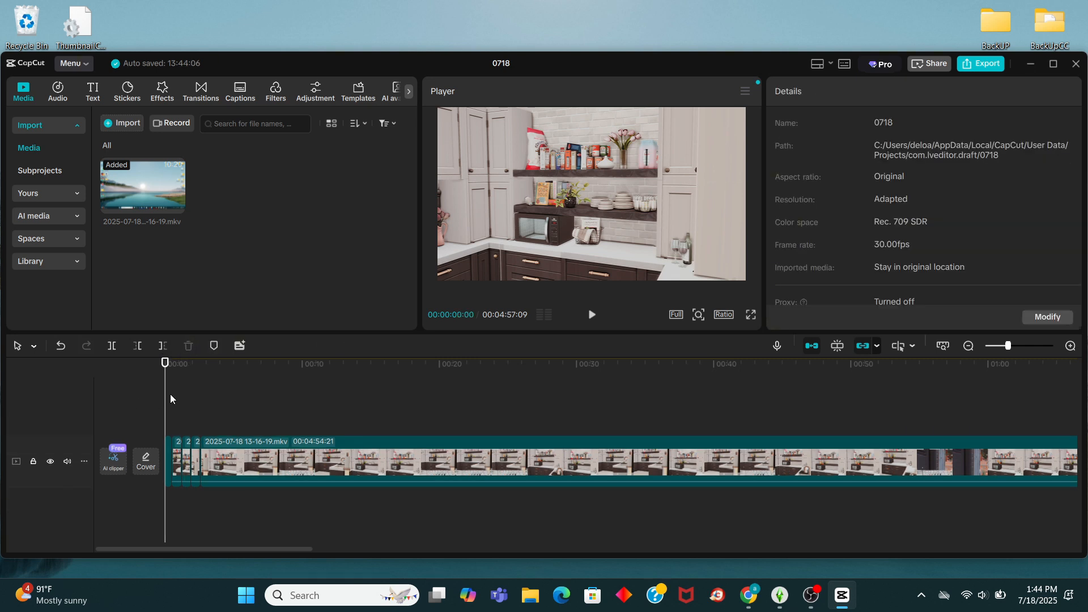
{"action": "left_click", "coordinate": [595, 313]}
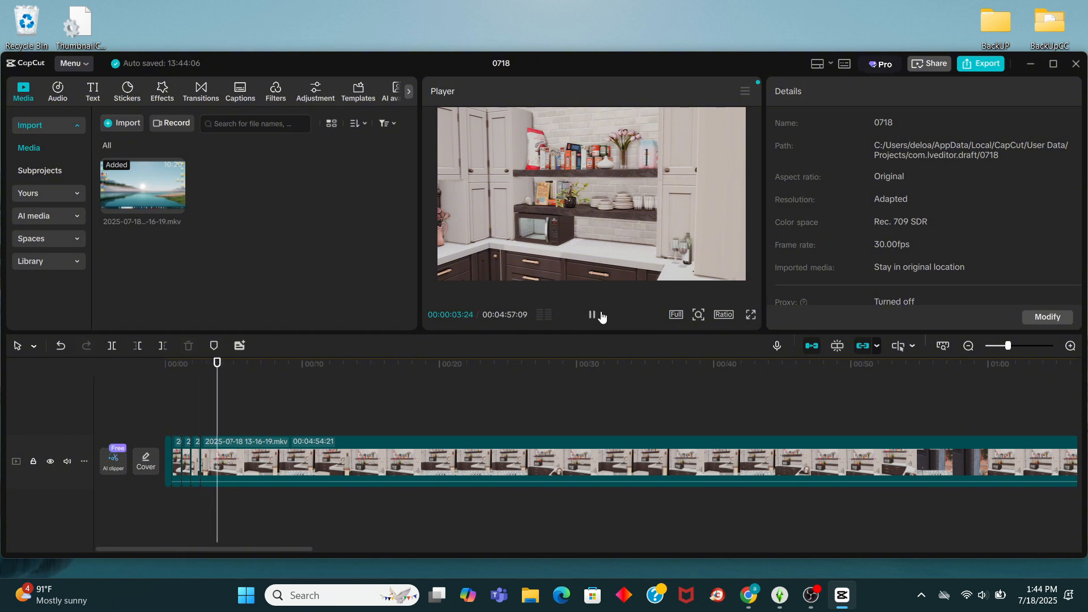
{"action": "left_click", "coordinate": [598, 315]}
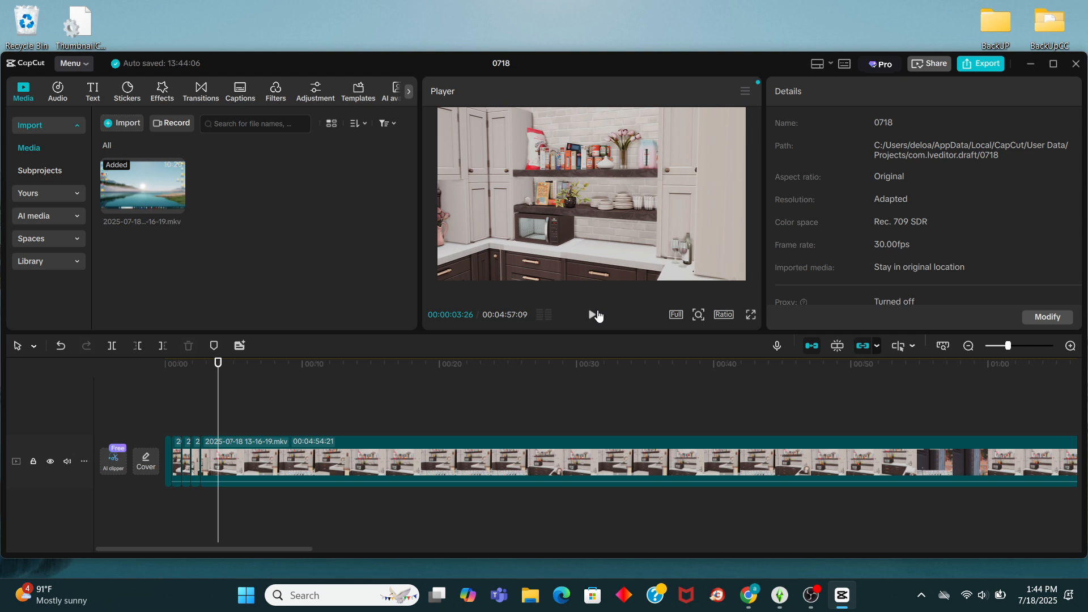
{"action": "left_click_drag", "start_coordinate": [221, 393], "coordinate": [191, 398]}
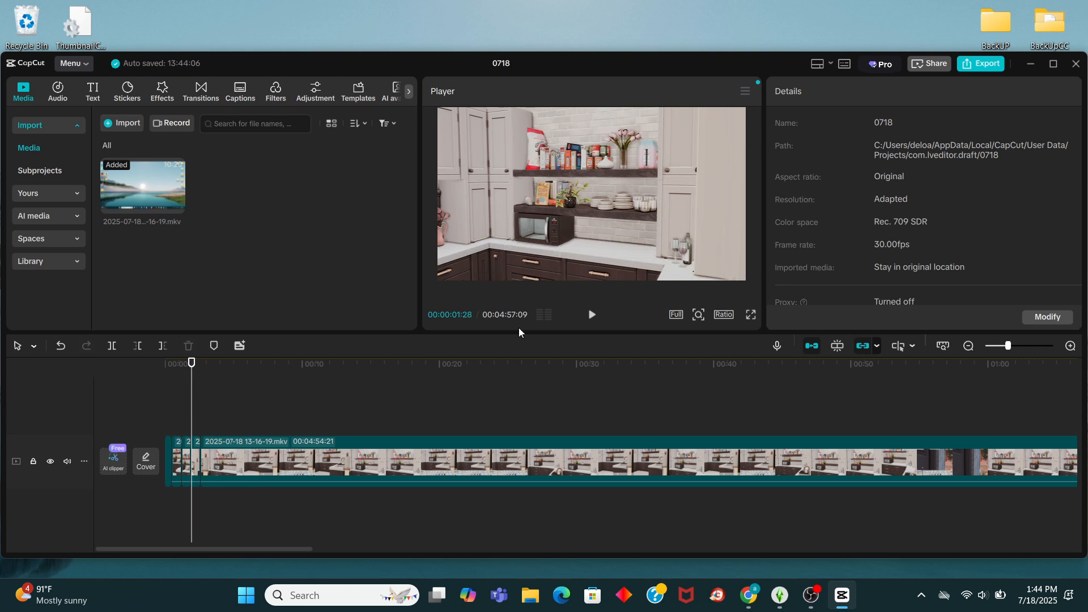
{"action": "left_click", "coordinate": [594, 318]}
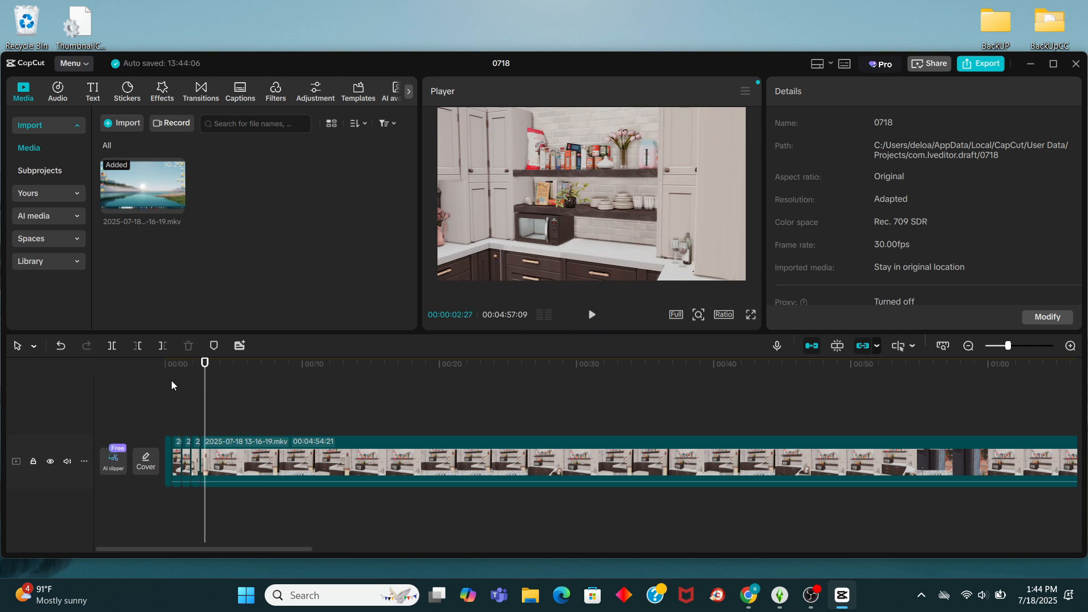
{"action": "left_click_drag", "start_coordinate": [204, 390], "coordinate": [206, 390]}
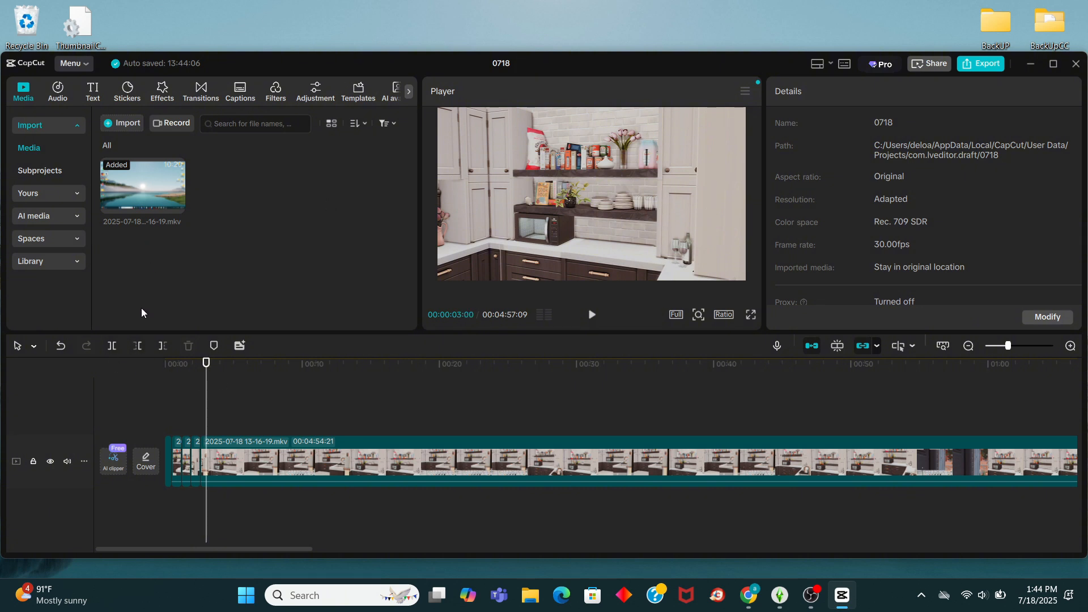
{"action": "left_click", "coordinate": [111, 347]}
Split the long clip at 00:00:13:11 and delete the segment between 00:00:03:00 and that cut.
{"action": "left_click_drag", "start_coordinate": [203, 387], "coordinate": [349, 399]}
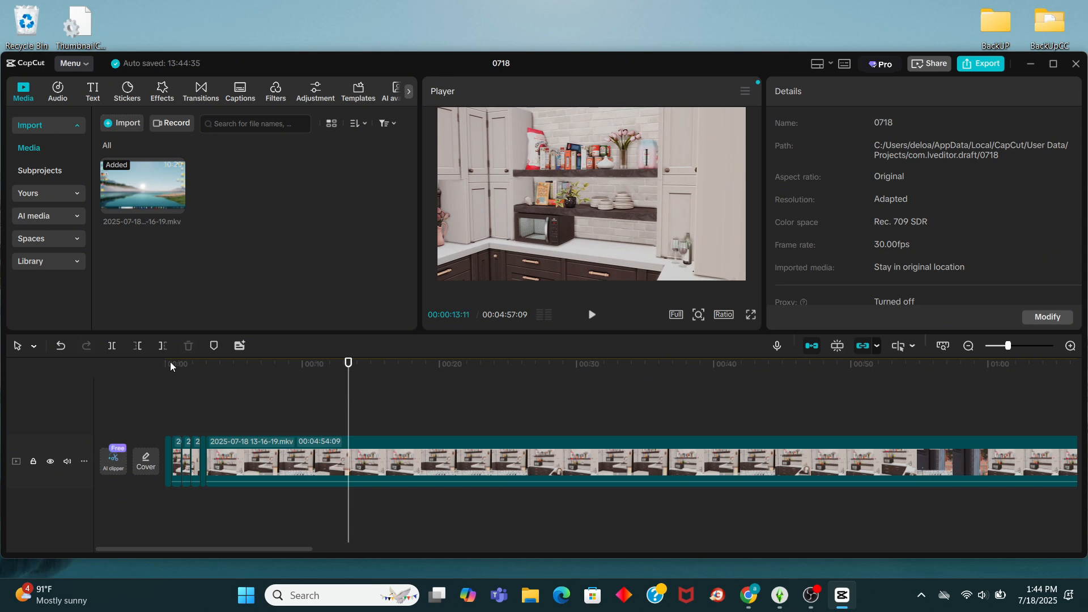
{"action": "left_click", "coordinate": [119, 344]}
{"action": "left_click", "coordinate": [266, 478]}
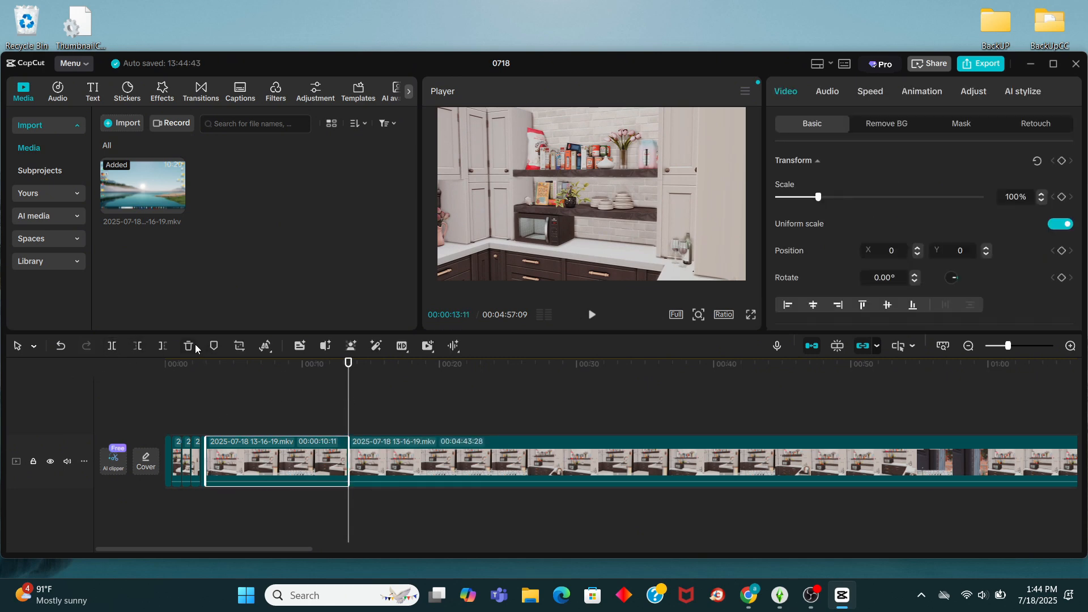
{"action": "left_click", "coordinate": [195, 346]}
Play the short shots from 00:00:01:28 and again from the start to check the pace of the decor changes.
{"action": "left_click_drag", "start_coordinate": [348, 402], "coordinate": [192, 398]}
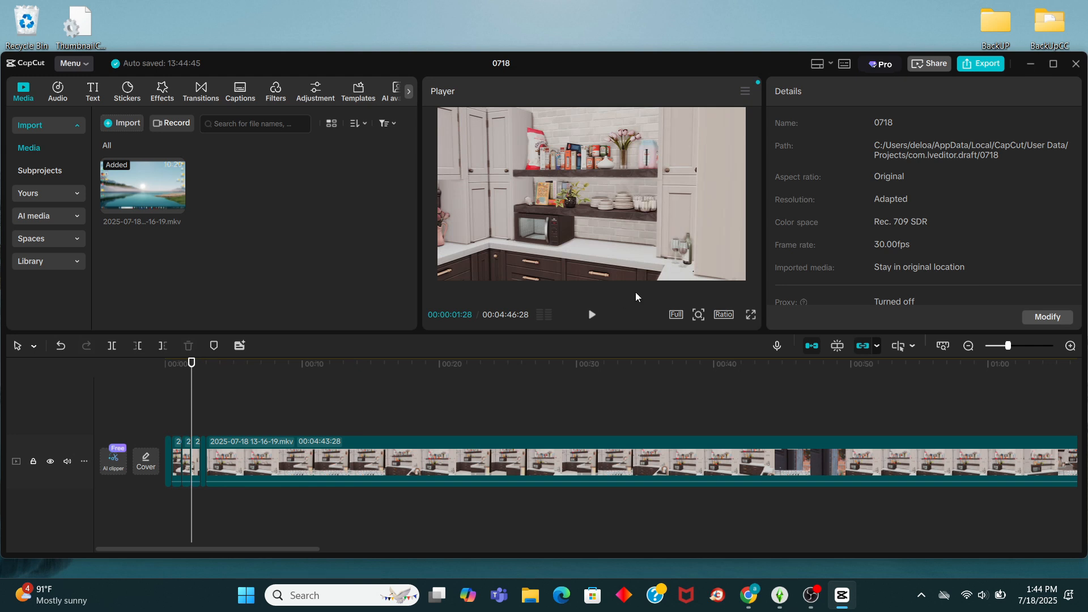
{"action": "left_click", "coordinate": [592, 315]}
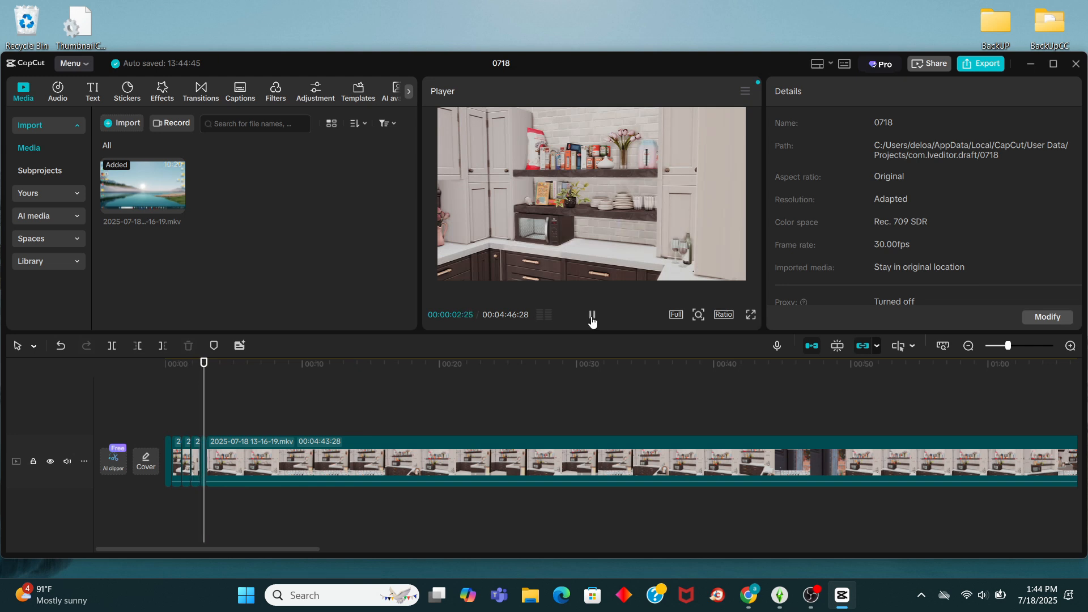
{"action": "left_click", "coordinate": [592, 315]}
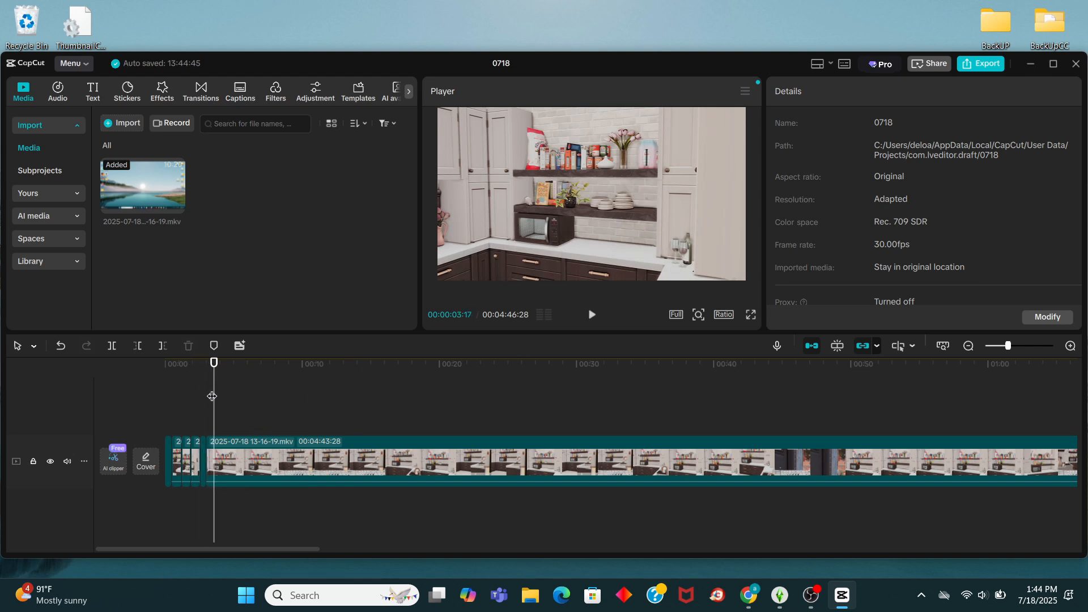
{"action": "key", "text": "Home"}
{"action": "left_click", "coordinate": [599, 320]}
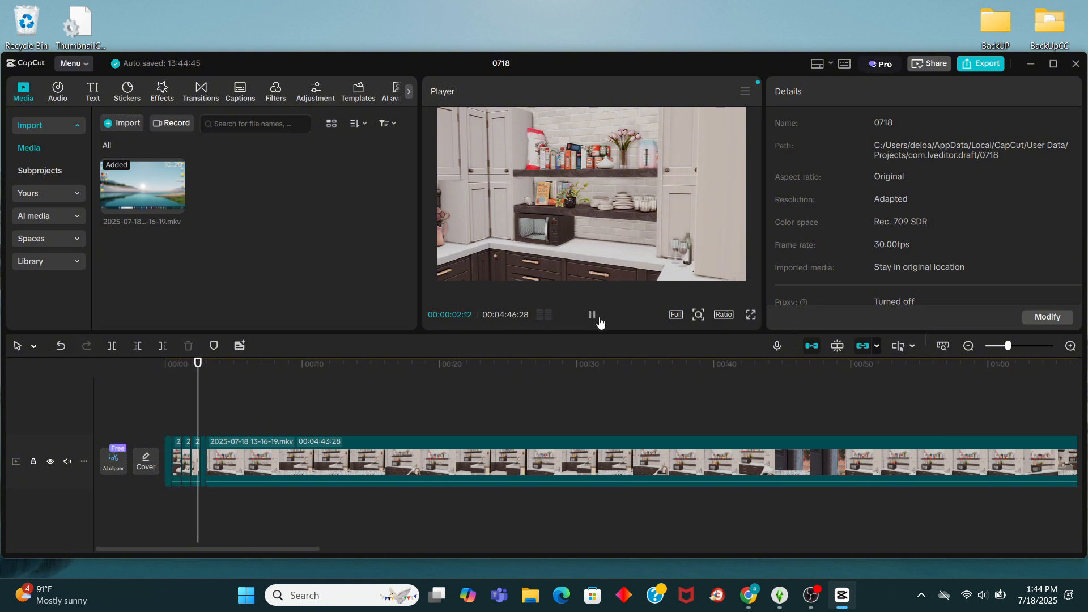
{"action": "left_click", "coordinate": [600, 321]}
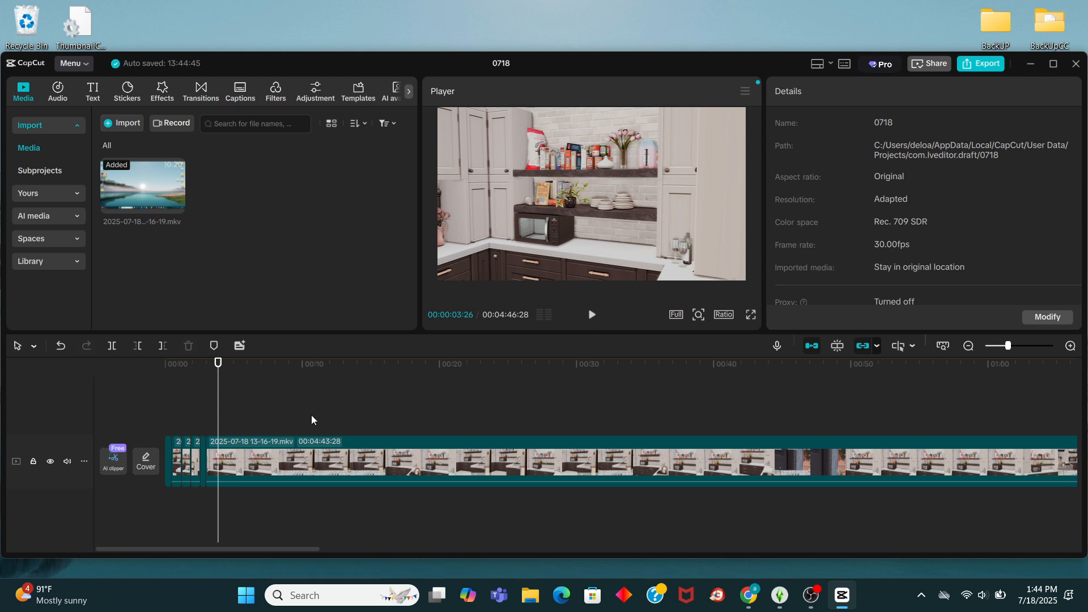
Split the long clip shortly after its beginning and at 00:00:17:07, and delete the segment between the two cuts.
{"action": "left_click_drag", "start_coordinate": [211, 377], "coordinate": [401, 398]}
{"action": "left_click", "coordinate": [112, 346]}
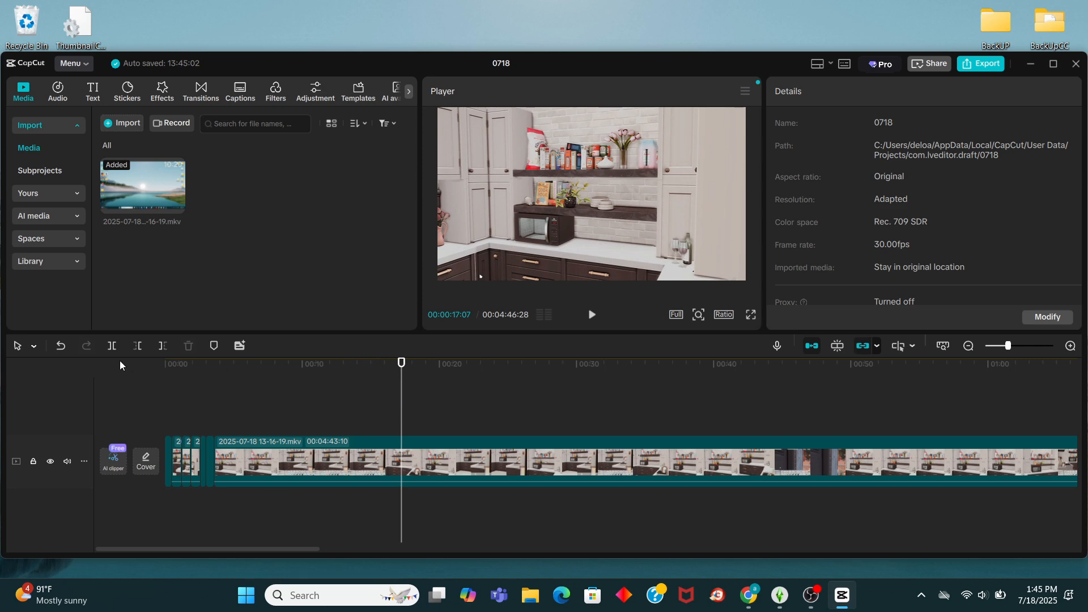
{"action": "left_click", "coordinate": [112, 346]}
{"action": "left_click", "coordinate": [237, 436]}
{"action": "left_click", "coordinate": [188, 346]}
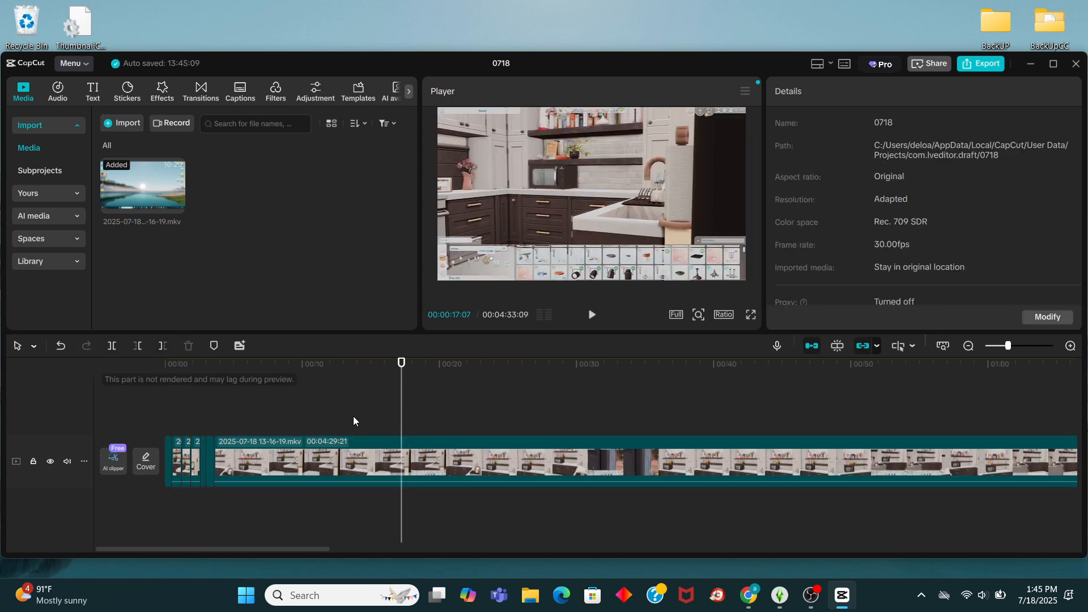
Play the edited shots from 00:00:00:27 and split the long clip at 00:00:04:05.
{"action": "left_click_drag", "start_coordinate": [204, 404], "coordinate": [181, 404]}
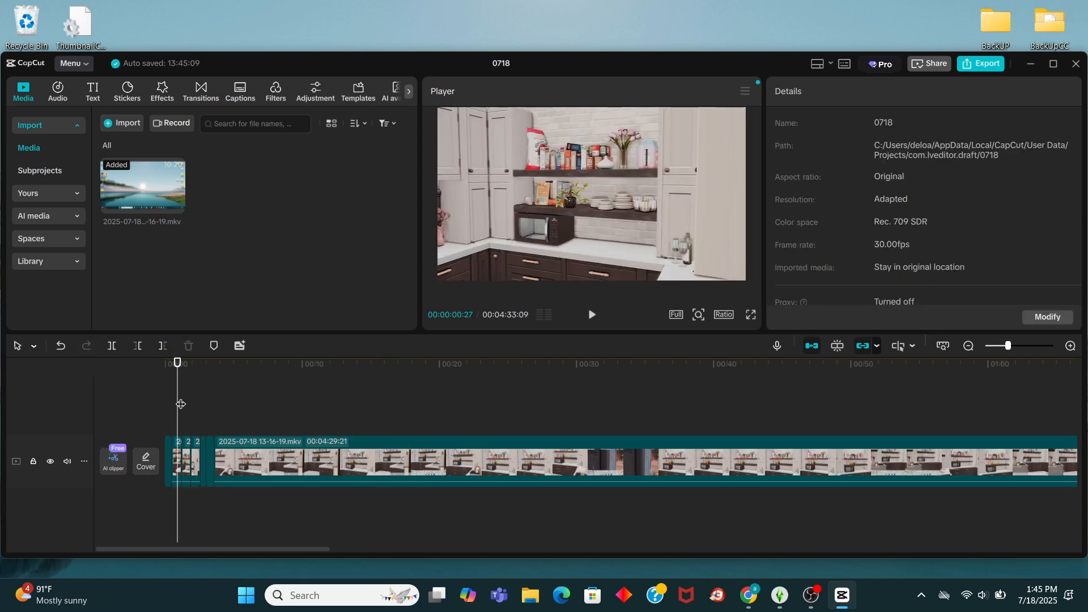
{"action": "left_click", "coordinate": [592, 315]}
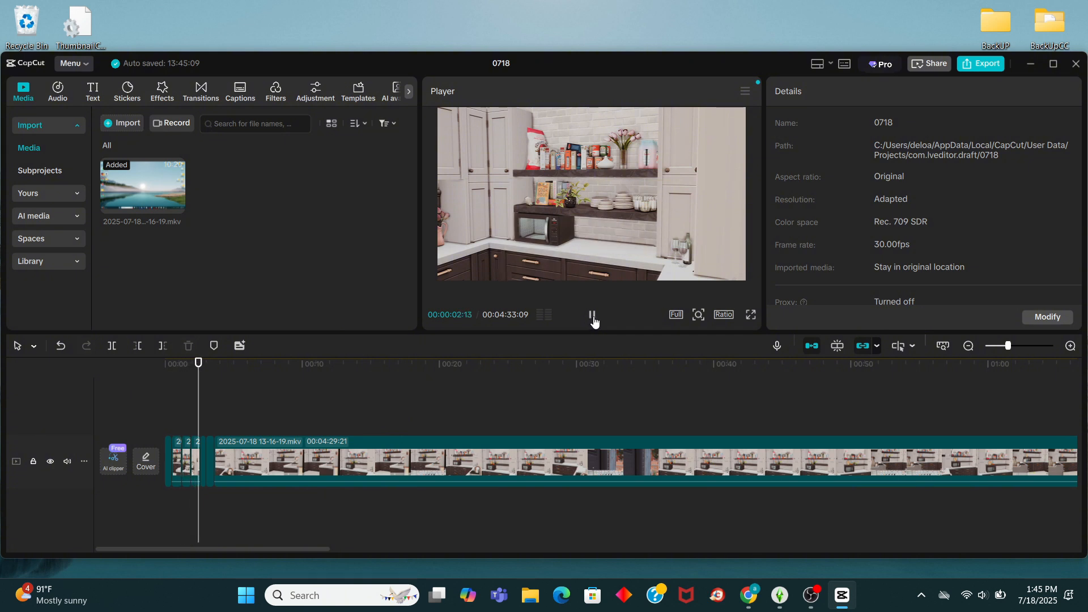
{"action": "left_click", "coordinate": [592, 315]}
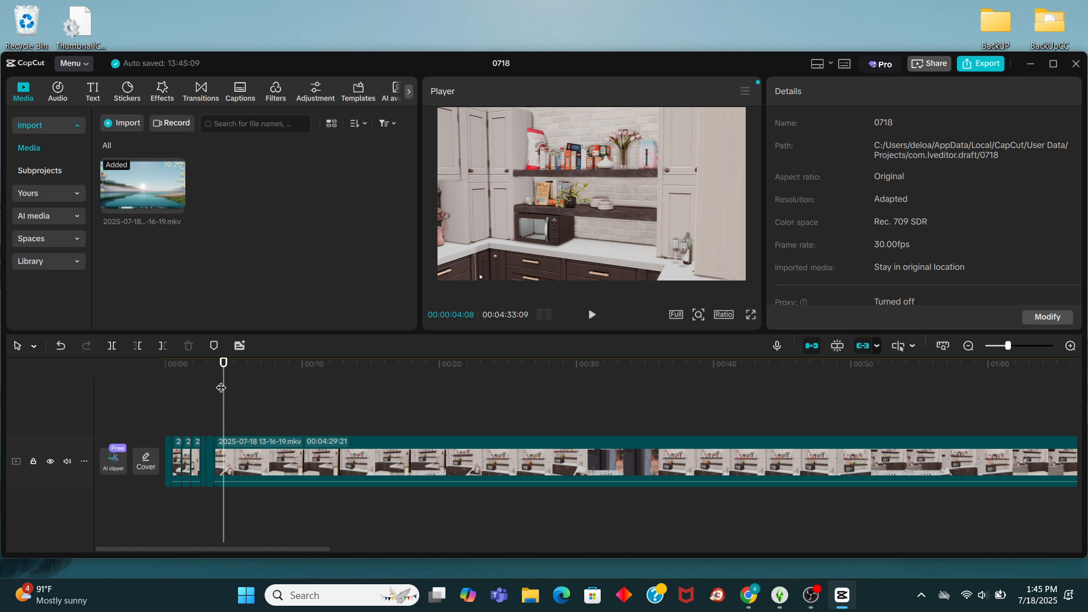
{"action": "left_click_drag", "start_coordinate": [227, 390], "coordinate": [222, 389]}
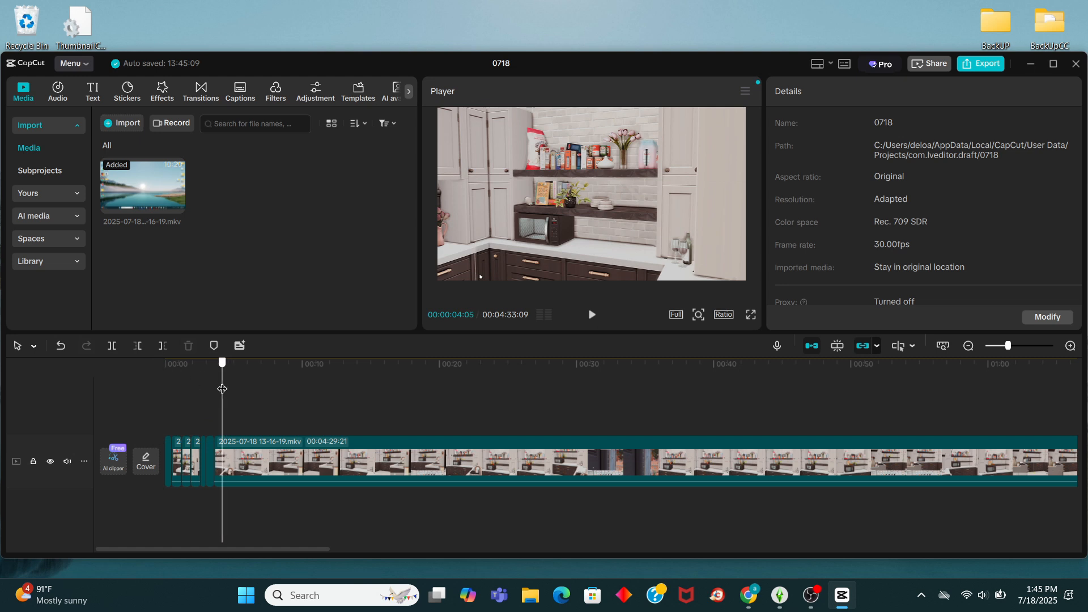
{"action": "left_click", "coordinate": [115, 349]}
Split the long clip at 00:00:13:03 and delete its portion between 00:00:04:05 and the new cut.
{"action": "left_click_drag", "start_coordinate": [219, 406], "coordinate": [345, 408]}
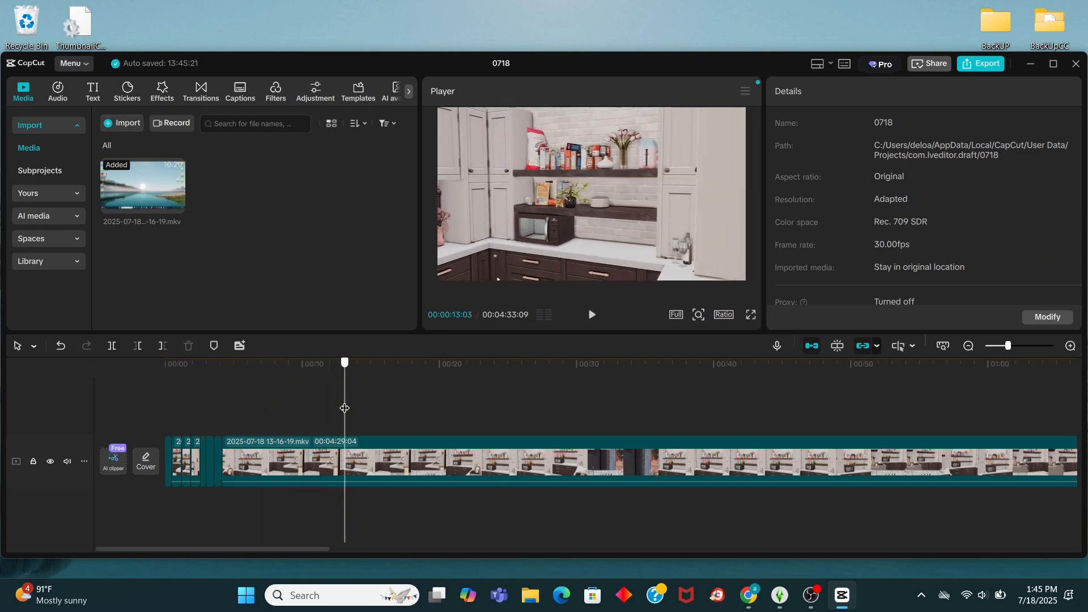
{"action": "left_click", "coordinate": [112, 349]}
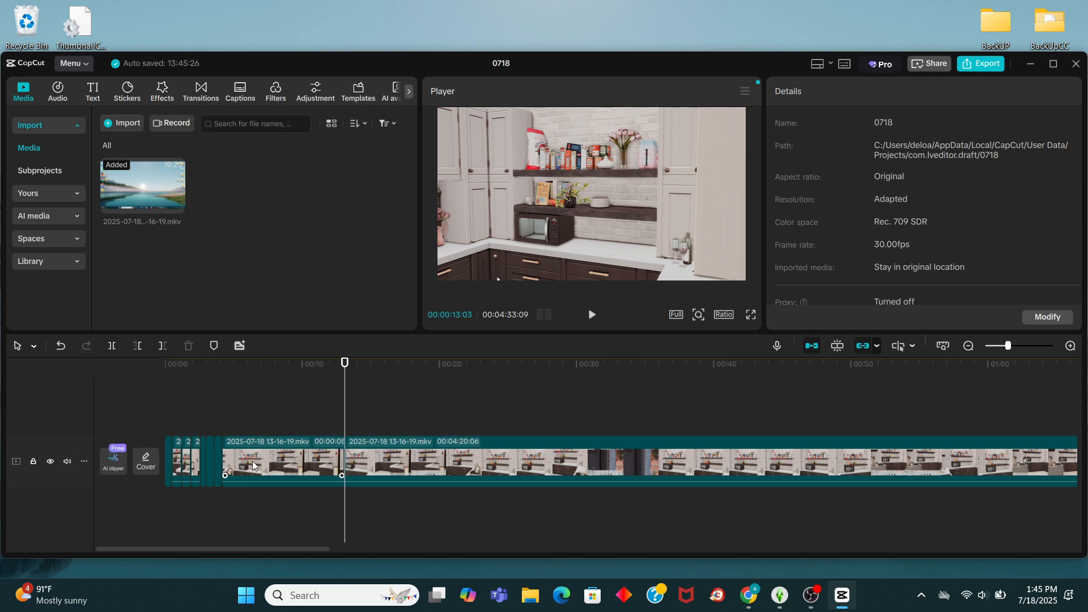
{"action": "left_click", "coordinate": [188, 345]}
Split the remaining long clip shortly after its beginning and play the short shots from 00:00:01:06.
{"action": "left_click_drag", "start_coordinate": [348, 409], "coordinate": [182, 407]}
{"action": "left_click", "coordinate": [112, 347]}
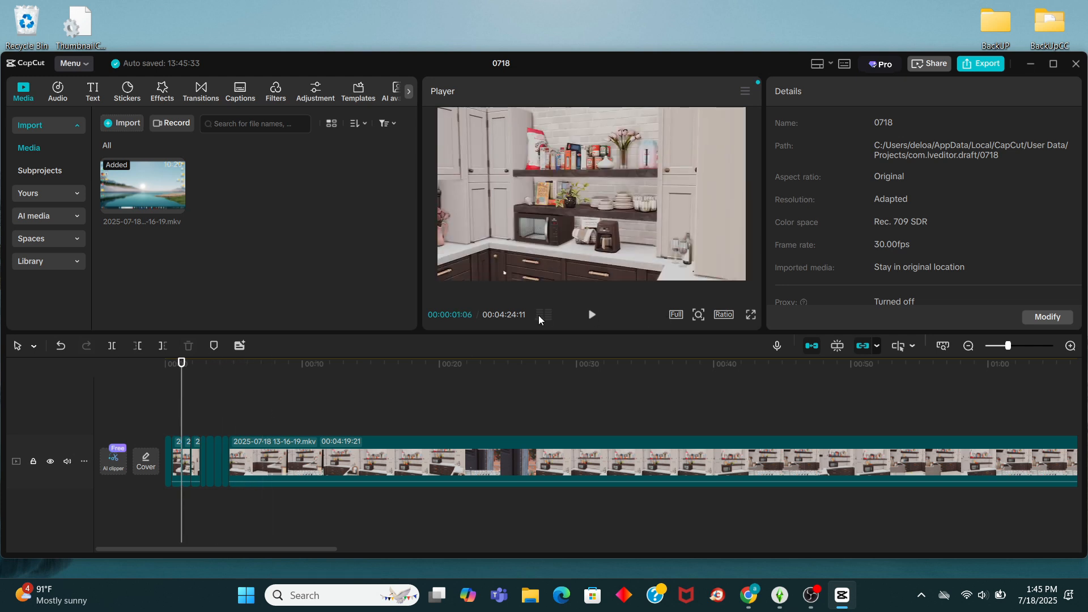
{"action": "left_click", "coordinate": [590, 316]}
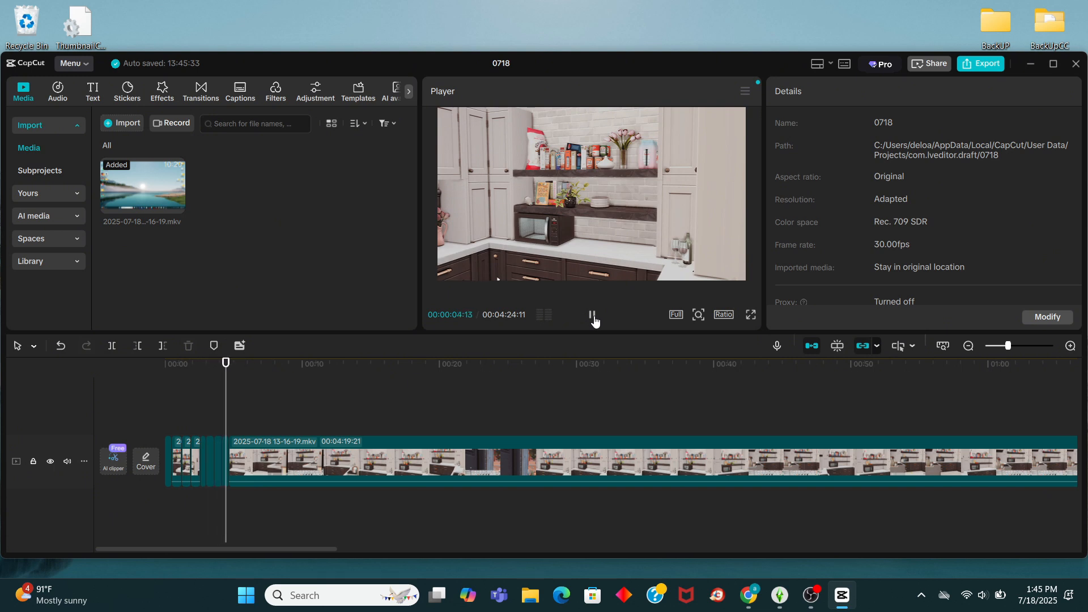
{"action": "left_click", "coordinate": [593, 319]}
Split off another short shot from the long clip, split again at 00:00:13:20, and delete the segment between these cuts.
{"action": "left_click_drag", "start_coordinate": [228, 408], "coordinate": [353, 397]}
{"action": "left_click", "coordinate": [111, 351]}
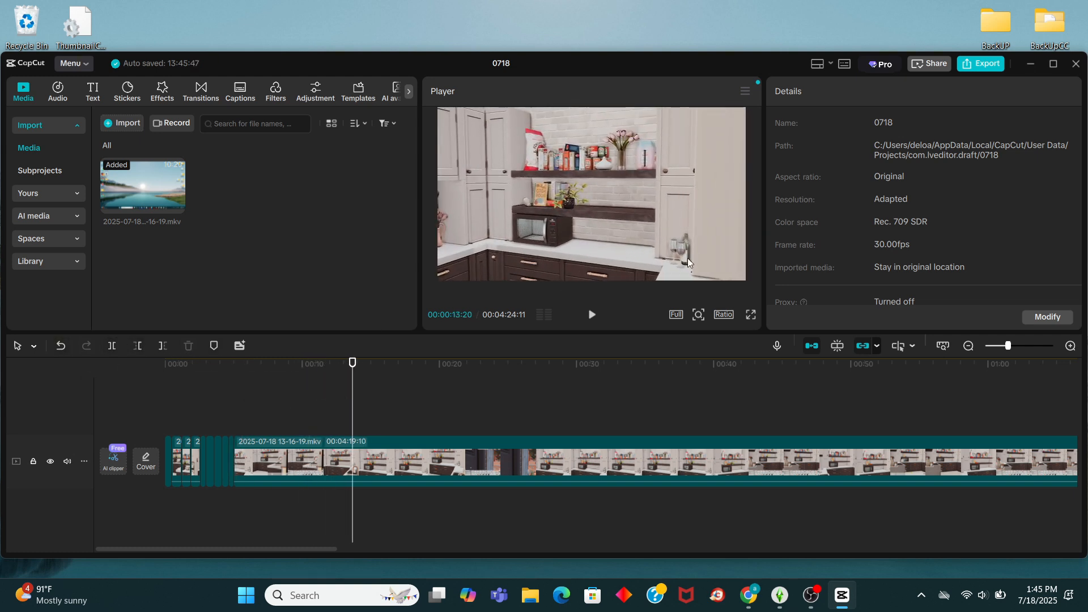
{"action": "left_click", "coordinate": [282, 475]}
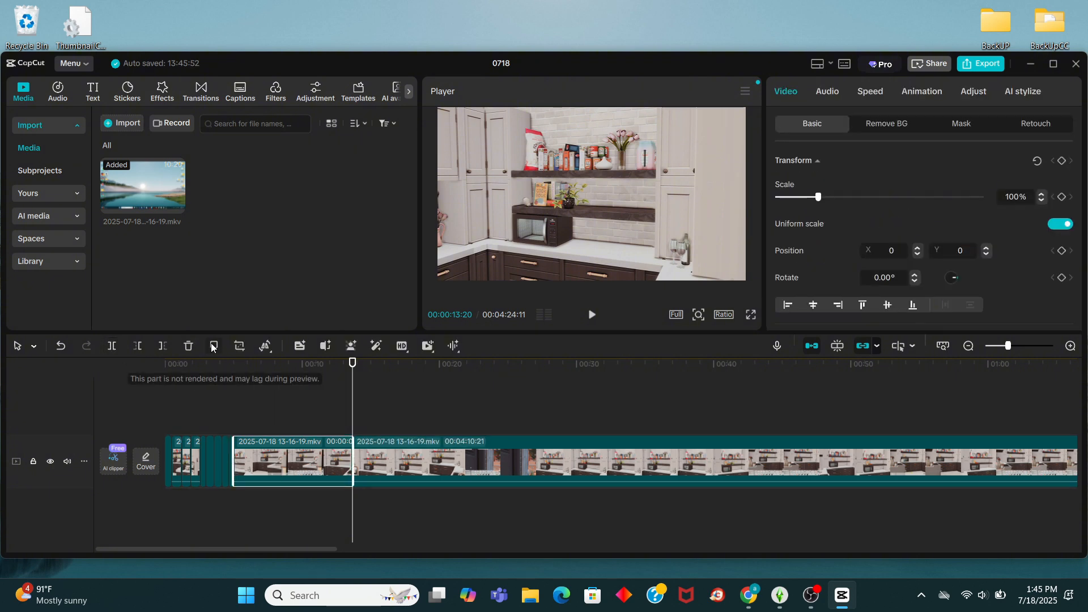
{"action": "left_click", "coordinate": [137, 346]}
Play across the newest cut up to 00:00:06:01 to check the transition between the last shots.
{"action": "left_click_drag", "start_coordinate": [354, 406], "coordinate": [225, 402]}
{"action": "left_click", "coordinate": [594, 316]}
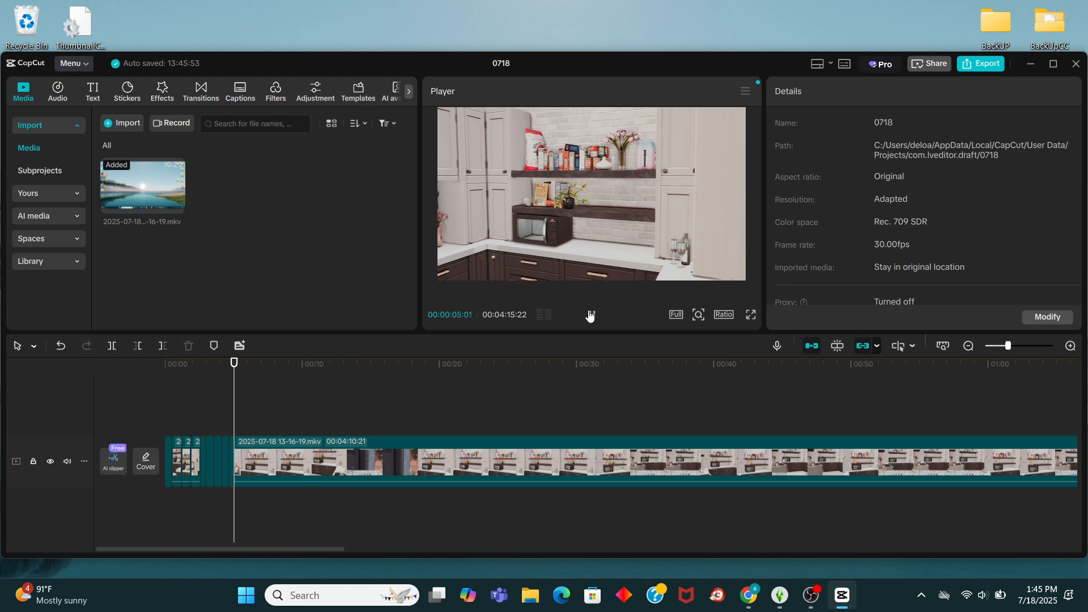
{"action": "left_click", "coordinate": [589, 316]}
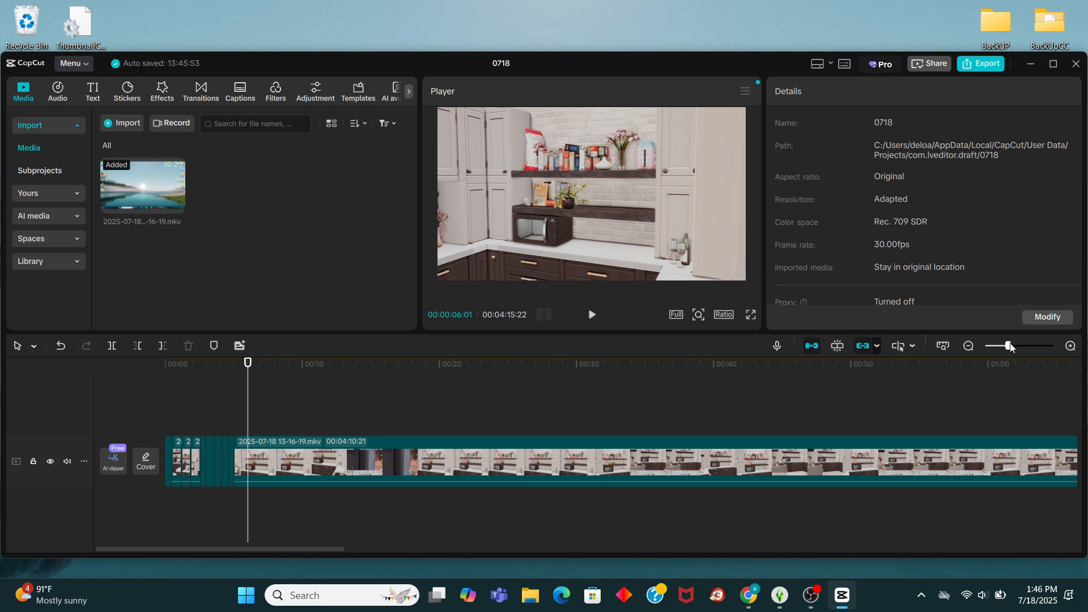
Scrub through the remaining uncut footage and place the playhead at 00:01:27:14.
{"action": "left_click_drag", "start_coordinate": [1009, 347], "coordinate": [1002, 347]}
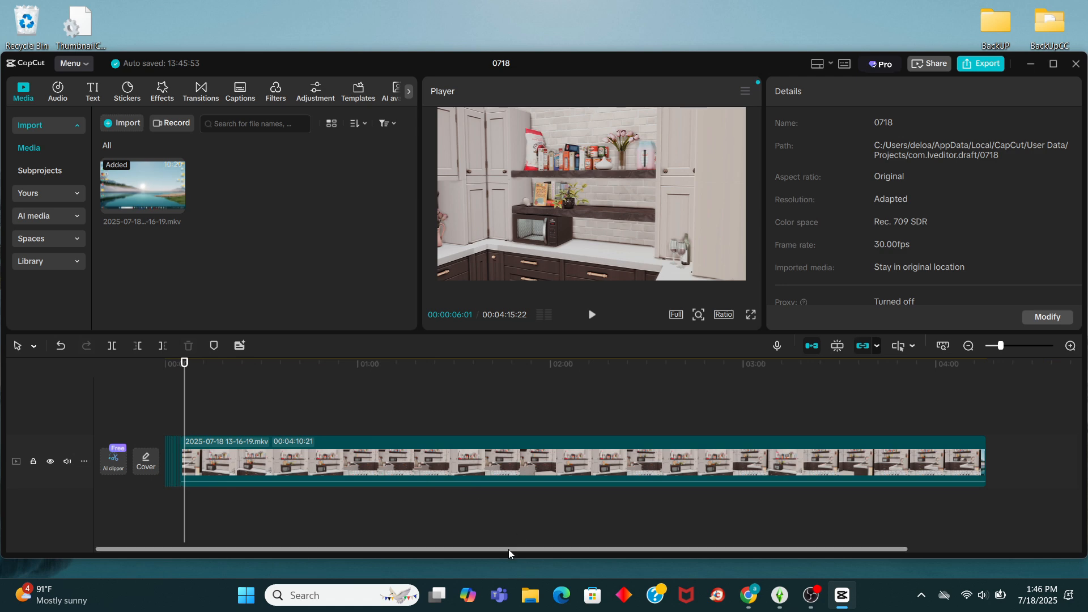
{"action": "left_click_drag", "start_coordinate": [508, 549], "coordinate": [679, 550]}
{"action": "left_click", "coordinate": [592, 408]}
{"action": "left_click_drag", "start_coordinate": [592, 407], "coordinate": [242, 422]}
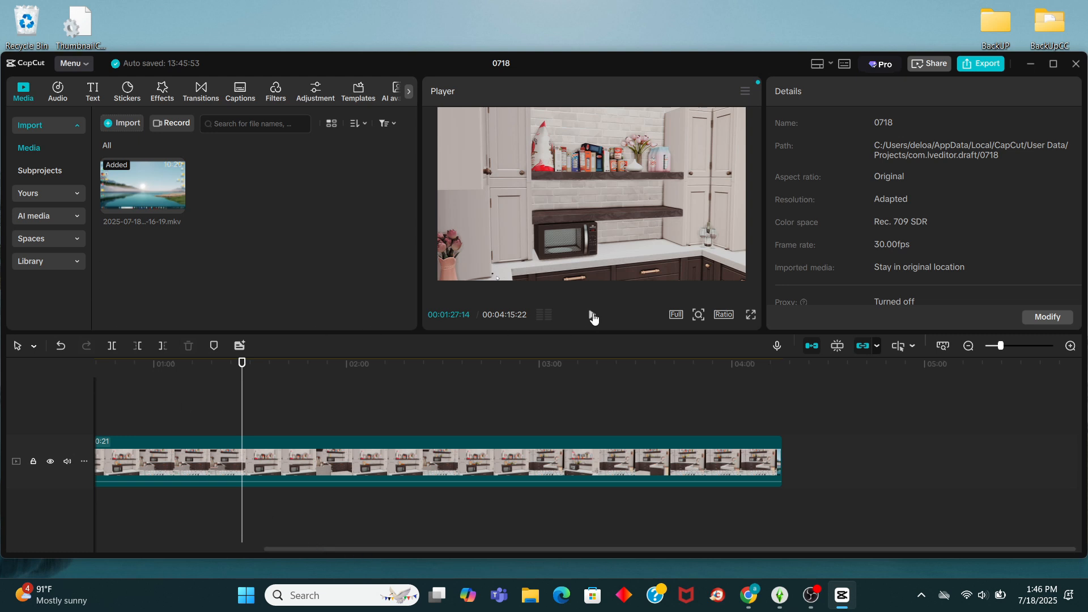
Split the long clip at the playhead position 00:01:27:14, and again at 00:01:40:15 and 00:01:28:21.
{"action": "left_click", "coordinate": [111, 346]}
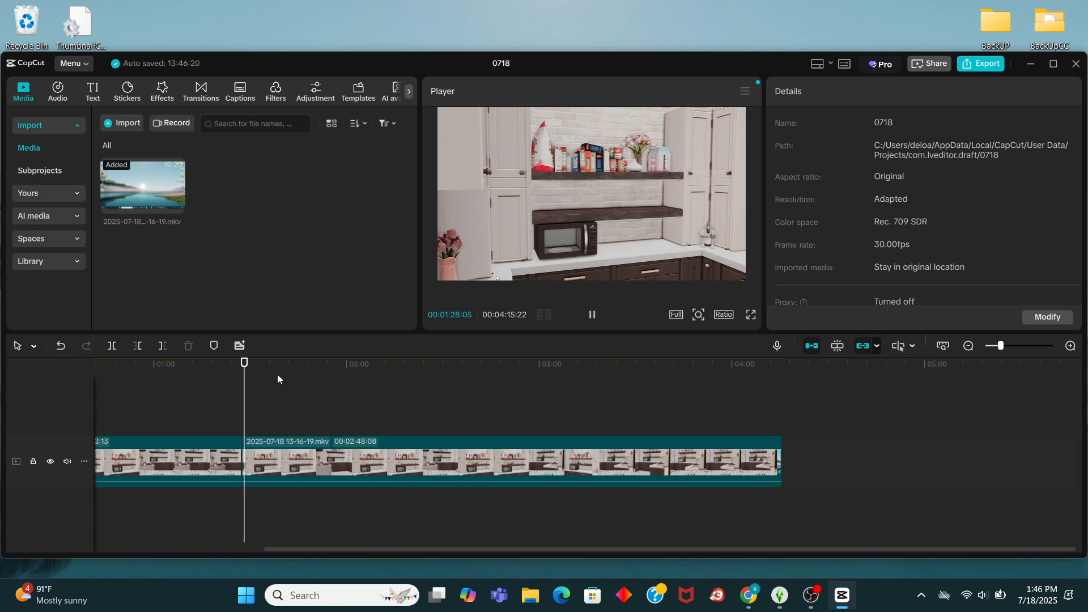
{"action": "left_click", "coordinate": [592, 315]}
{"action": "left_click_drag", "start_coordinate": [244, 388], "coordinate": [283, 386]}
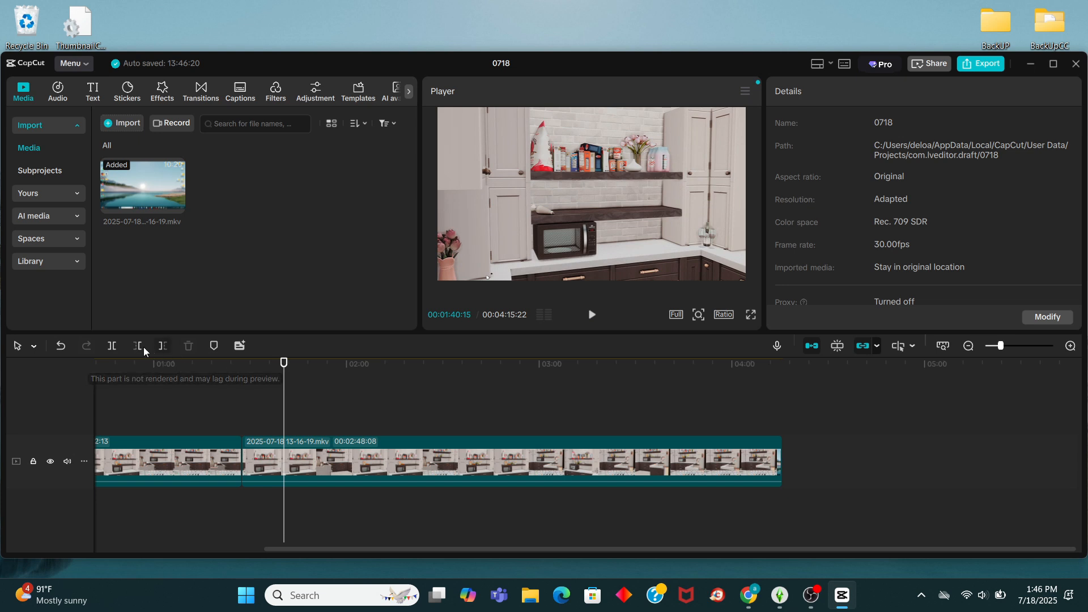
{"action": "left_click", "coordinate": [112, 346]}
{"action": "left_click_drag", "start_coordinate": [282, 385], "coordinate": [246, 384]}
{"action": "left_click", "coordinate": [110, 347]}
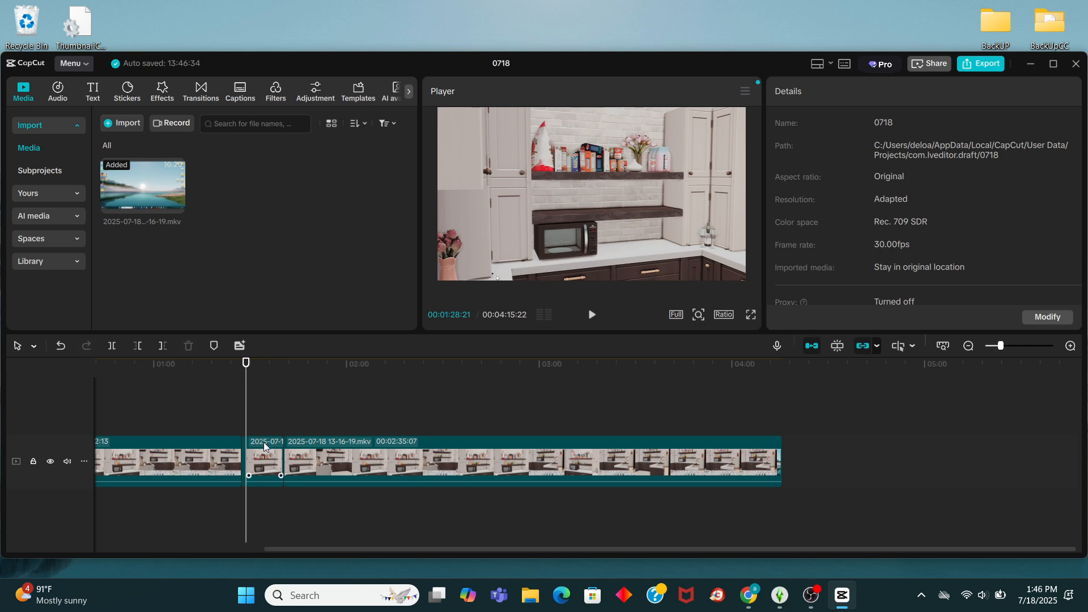
Split the short segment at 00:01:37:26 and delete the part between 00:01:28:21 and this cut.
{"action": "left_click_drag", "start_coordinate": [245, 401], "coordinate": [275, 412]}
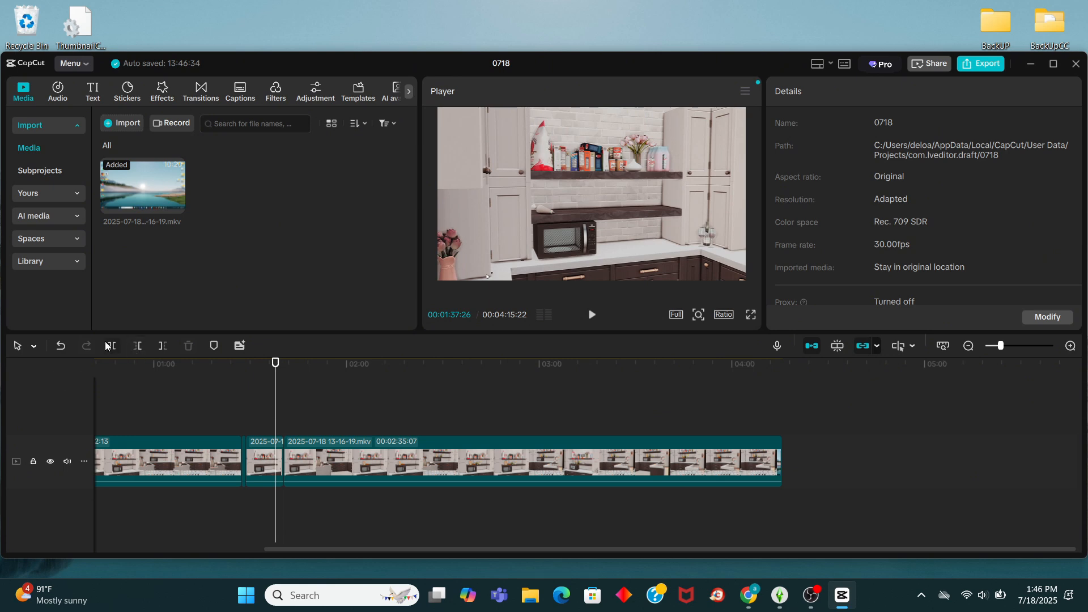
{"action": "left_click", "coordinate": [259, 462]}
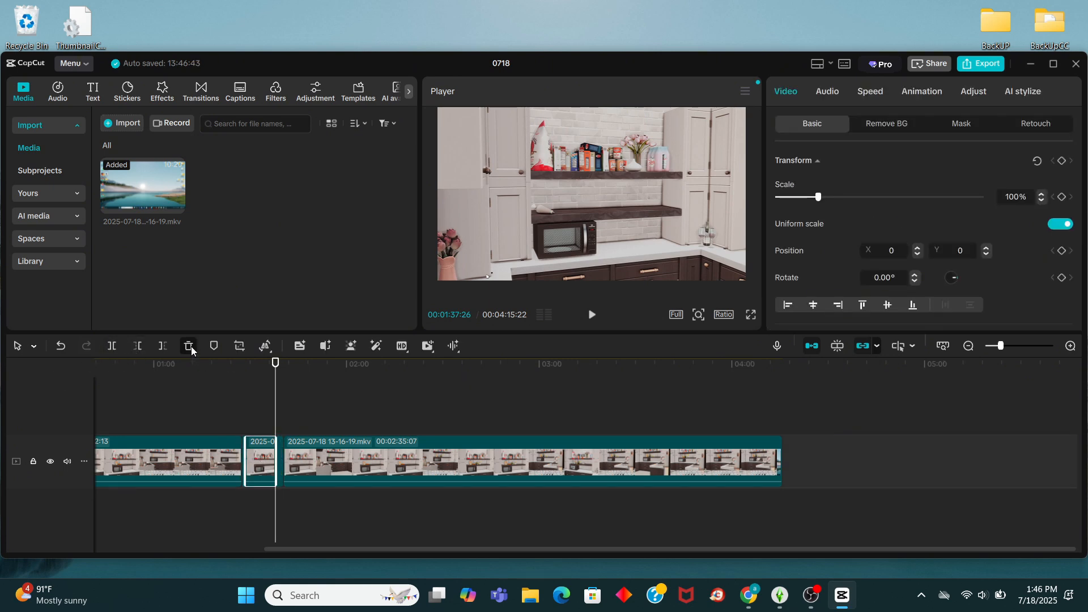
{"action": "left_click", "coordinate": [188, 346]}
Play from 00:01:26:01 to 00:01:29:15 to check the transition across the newest cuts.
{"action": "left_click_drag", "start_coordinate": [301, 404], "coordinate": [267, 404]}
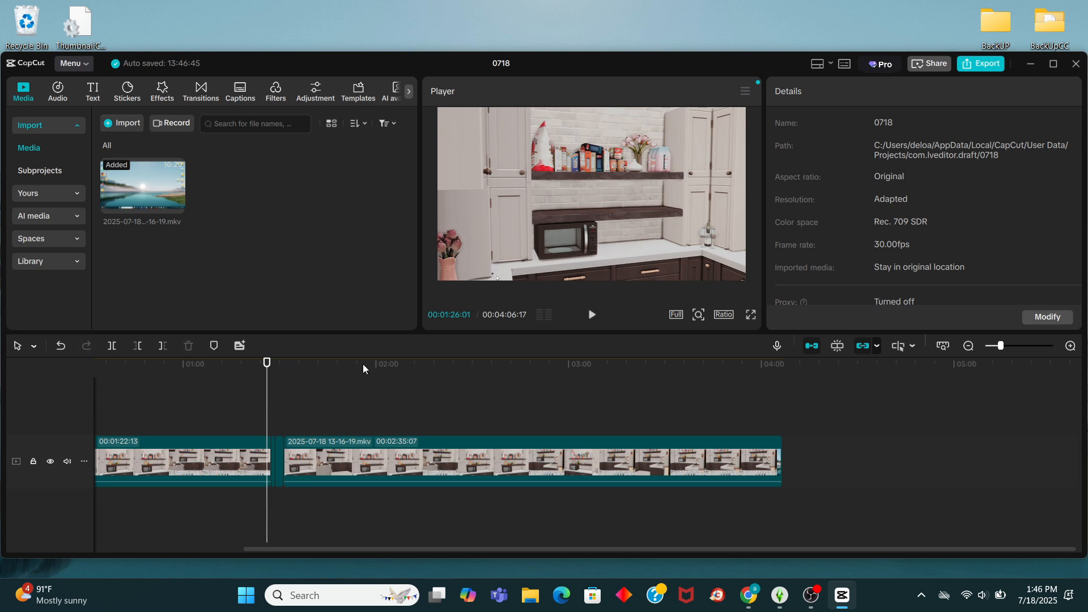
{"action": "left_click", "coordinate": [593, 314]}
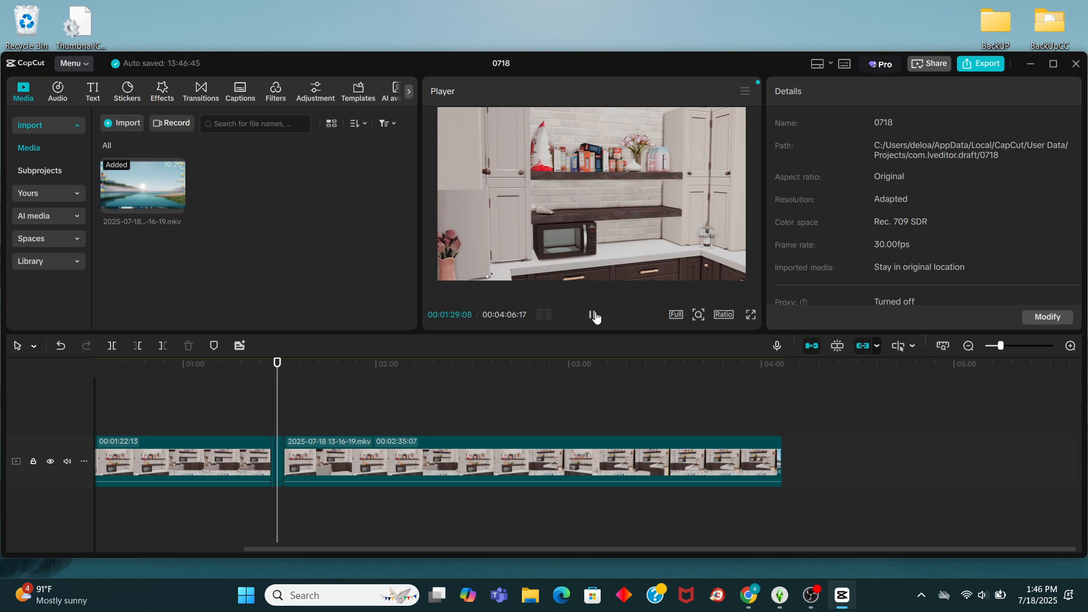
{"action": "left_click", "coordinate": [593, 315]}
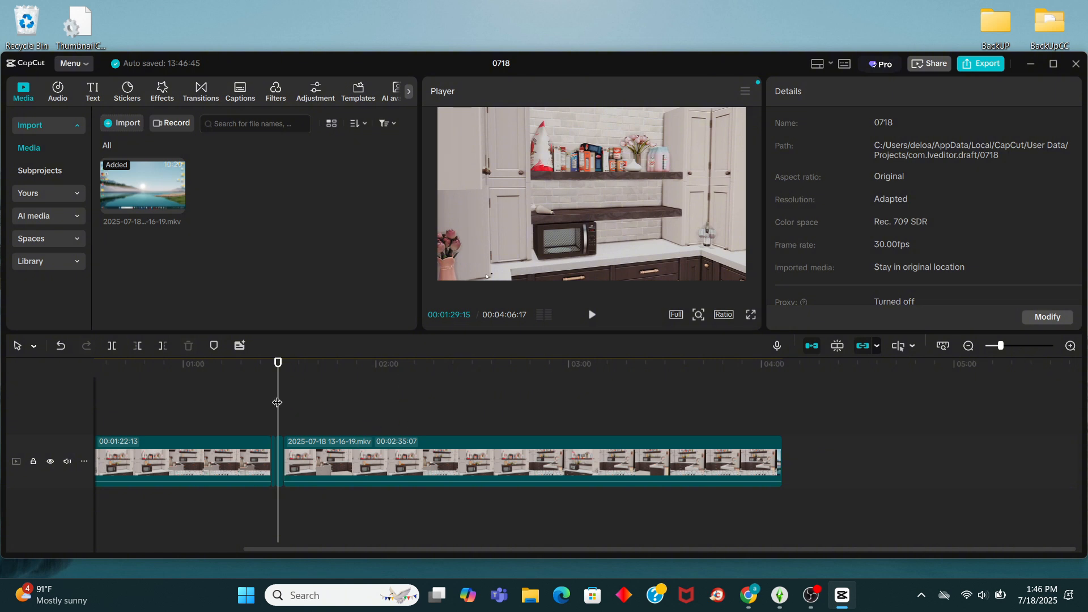
Split the remaining long clip at 00:01:41:07 and delete the segment between its beginning and this cut.
{"action": "mouse_move", "coordinate": [277, 402]}
{"action": "left_mouse_down"}
{"action": "mouse_move", "coordinate": [304, 402]}
{"action": "mouse_move", "coordinate": [279, 402]}
{"action": "left_mouse_up"}
{"action": "left_click_drag", "start_coordinate": [279, 401], "coordinate": [316, 405]}
{"action": "left_click", "coordinate": [111, 346]}
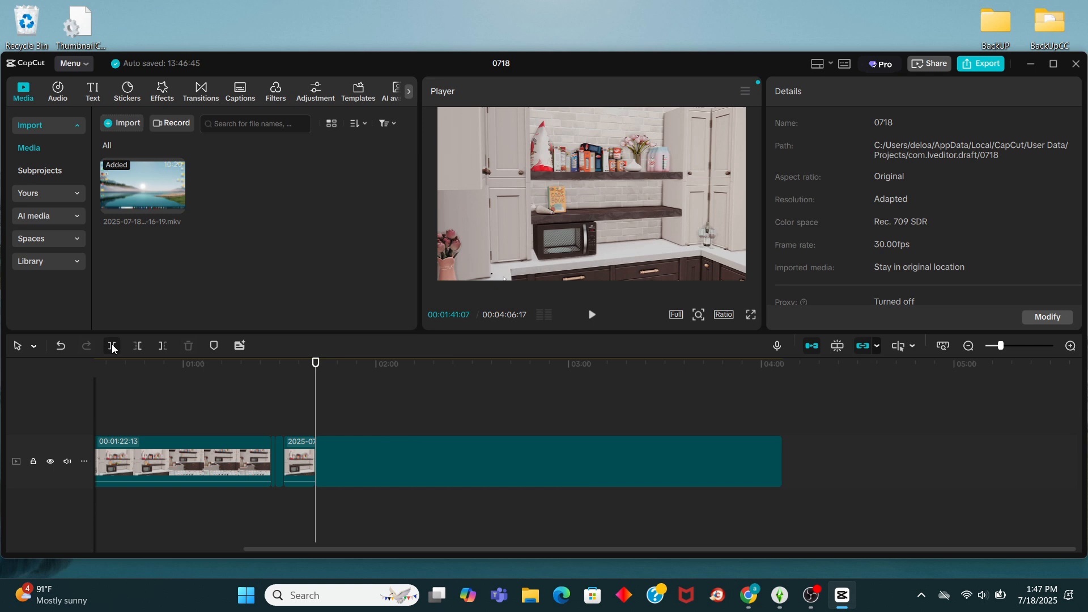
{"action": "left_click", "coordinate": [304, 459]}
{"action": "left_click", "coordinate": [189, 346]}
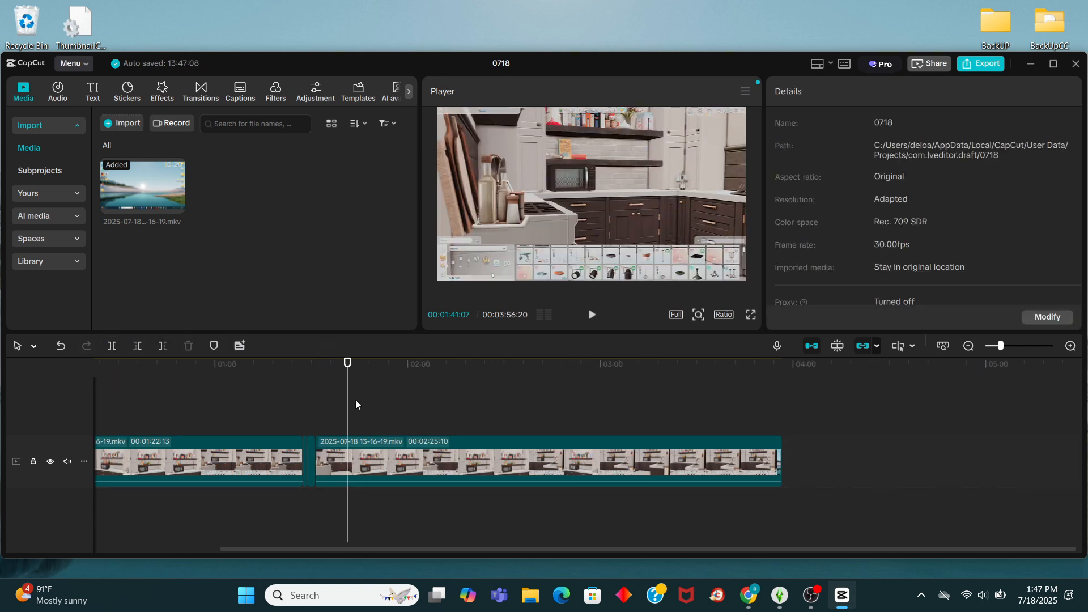
Play the shots from 00:01:26:22 to check the transition into the remaining long clip.
{"action": "left_click_drag", "start_coordinate": [355, 400], "coordinate": [301, 403]}
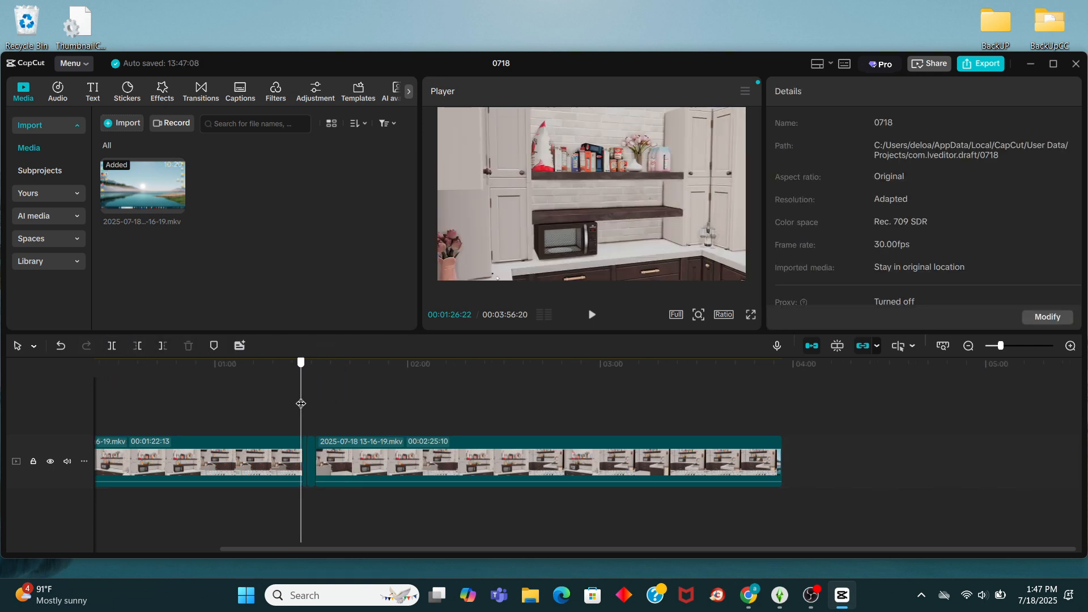
{"action": "left_click", "coordinate": [594, 316]}
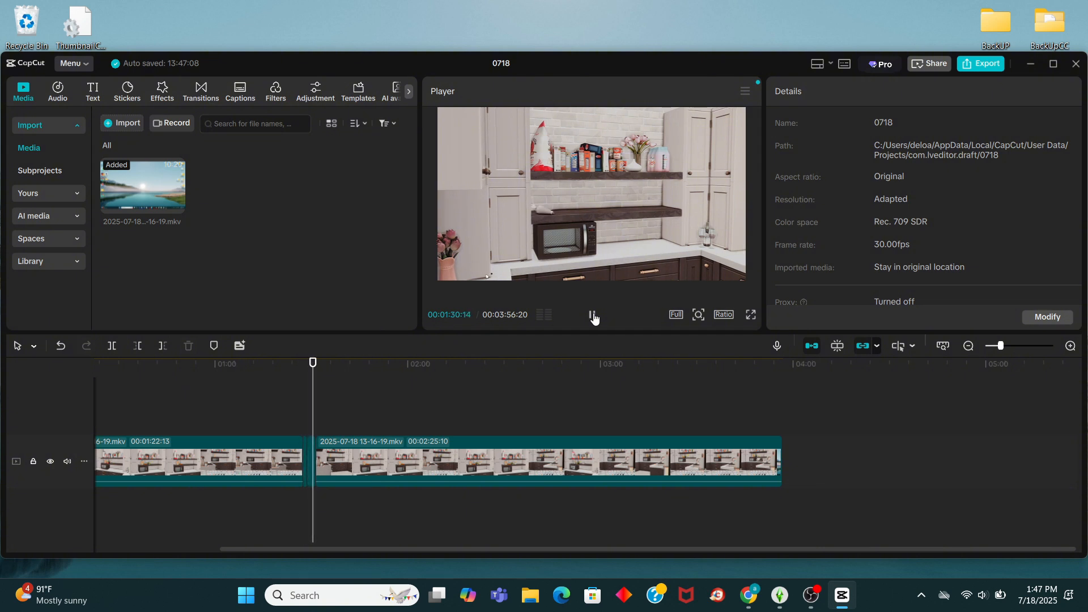
{"action": "left_click", "coordinate": [592, 316]}
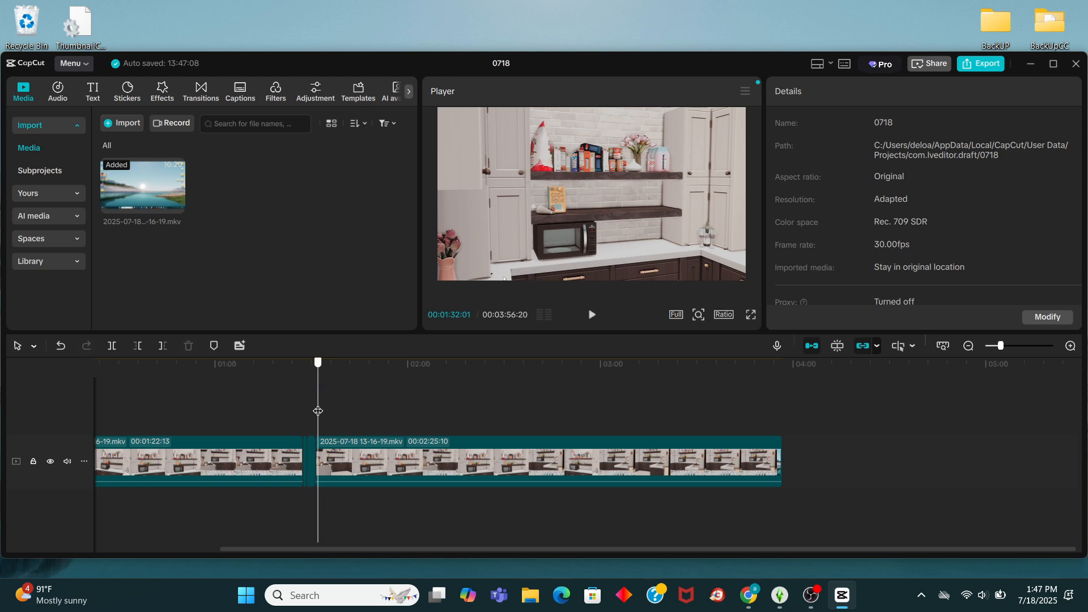
Split the remaining long clip at 00:01:33:08 and 00:01:45:13, and delete the segment between these cuts.
{"action": "mouse_move", "coordinate": [318, 411]}
{"action": "left_mouse_down"}
{"action": "mouse_move", "coordinate": [332, 411]}
{"action": "mouse_move", "coordinate": [310, 410]}
{"action": "mouse_move", "coordinate": [319, 411]}
{"action": "left_mouse_up"}
{"action": "left_click", "coordinate": [112, 346]}
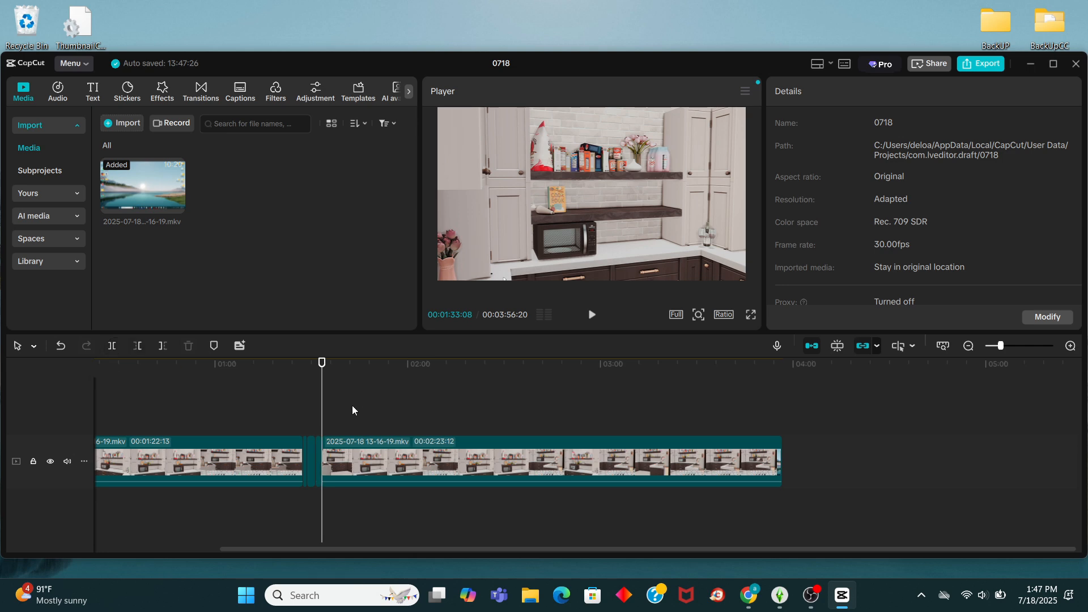
{"action": "left_click_drag", "start_coordinate": [321, 405], "coordinate": [361, 406]}
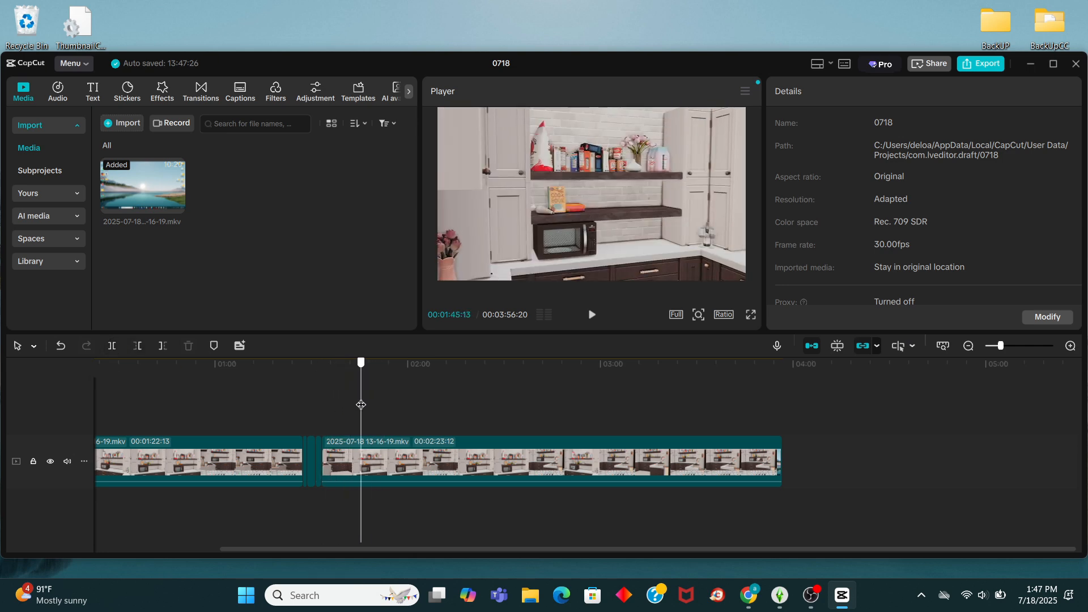
{"action": "left_click", "coordinate": [112, 346]}
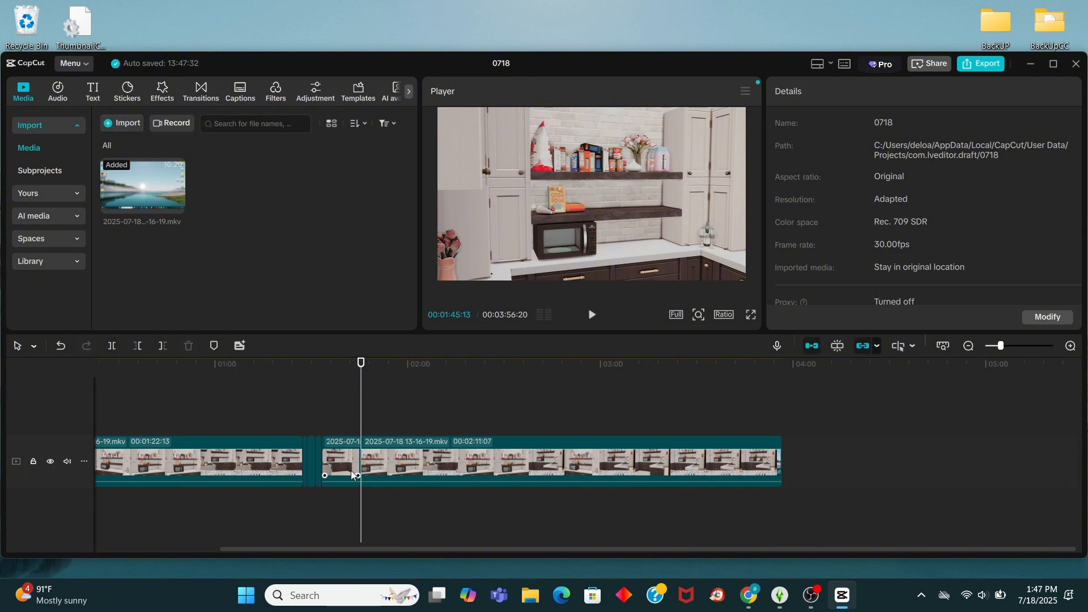
{"action": "left_click", "coordinate": [352, 470]}
{"action": "left_click", "coordinate": [189, 345]}
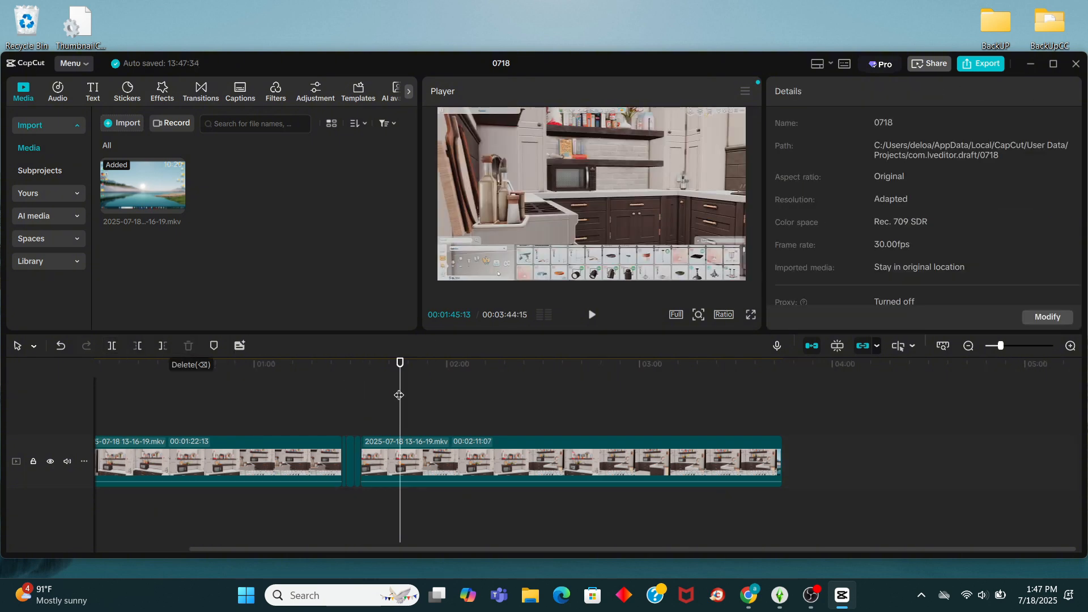
Play the newest short shots from 00:01:27:08 into the start of the remaining long clip.
{"action": "left_click_drag", "start_coordinate": [400, 394], "coordinate": [342, 392]}
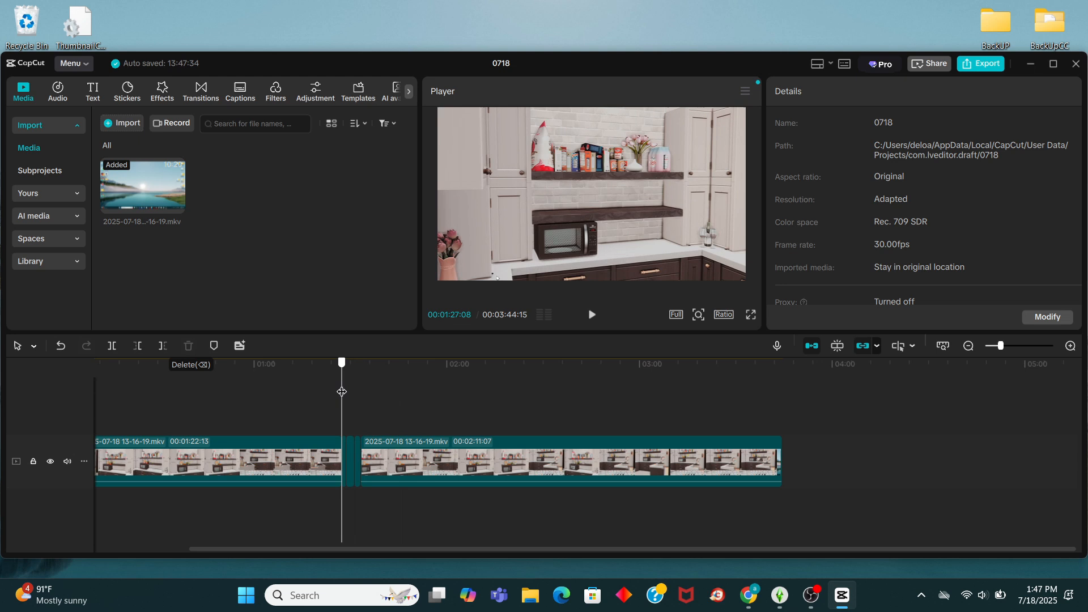
{"action": "left_click", "coordinate": [592, 316]}
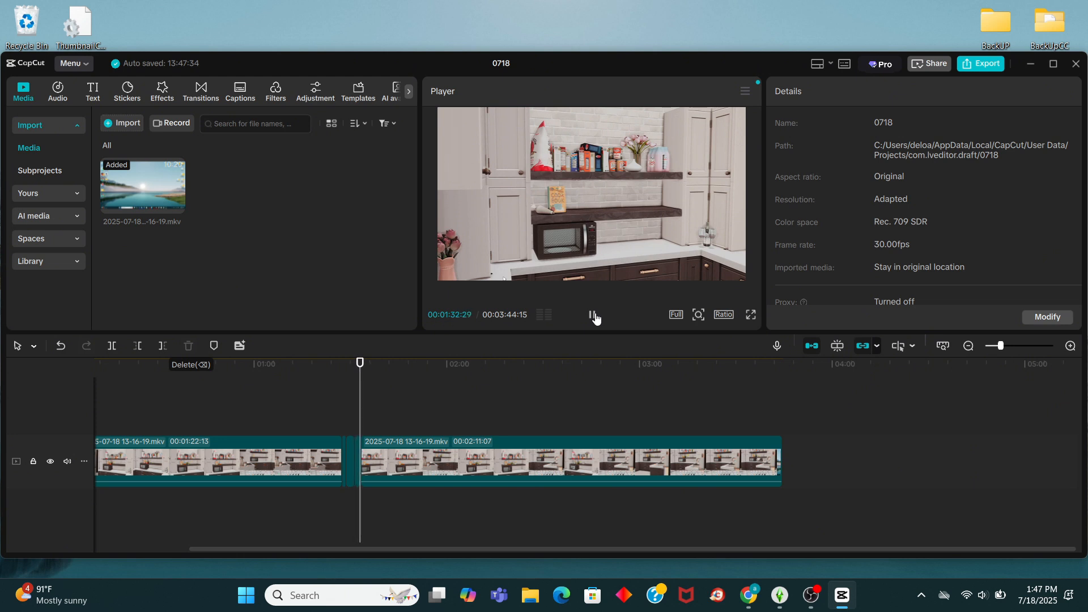
{"action": "left_click", "coordinate": [593, 315]}
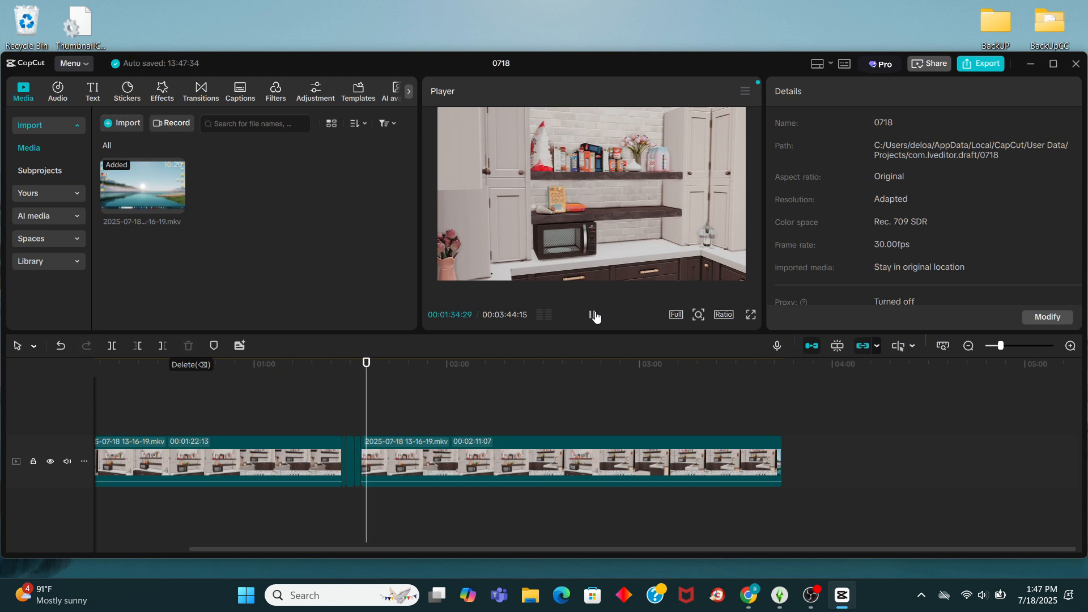